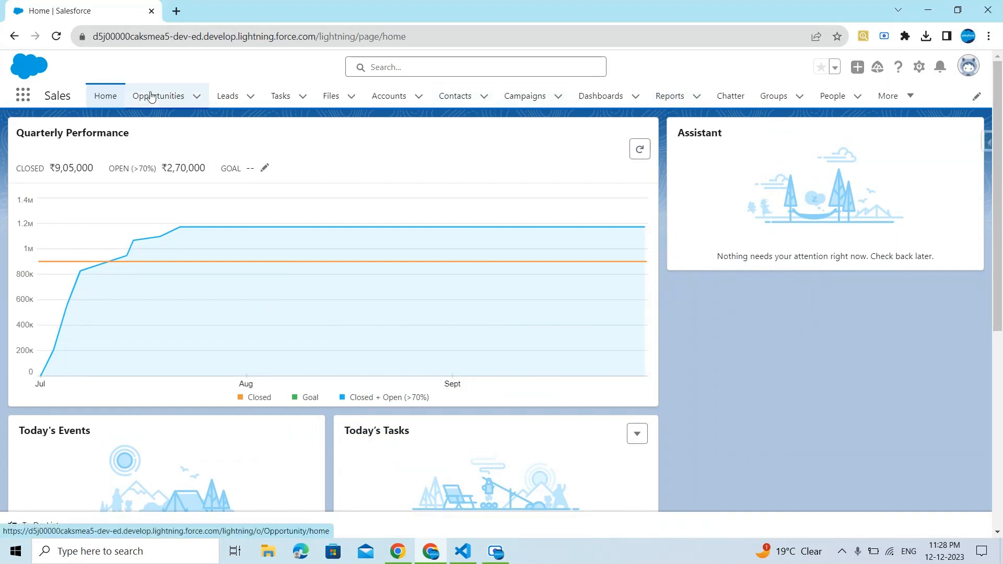
- Open the Reports page, then find it again by searching the apps and items for "report"
click(668, 96)
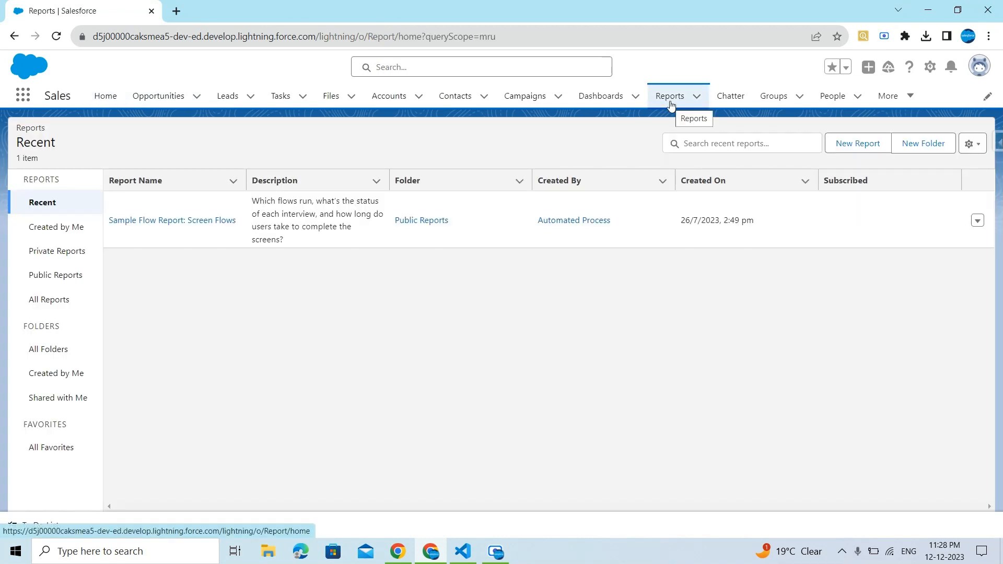
click(22, 93)
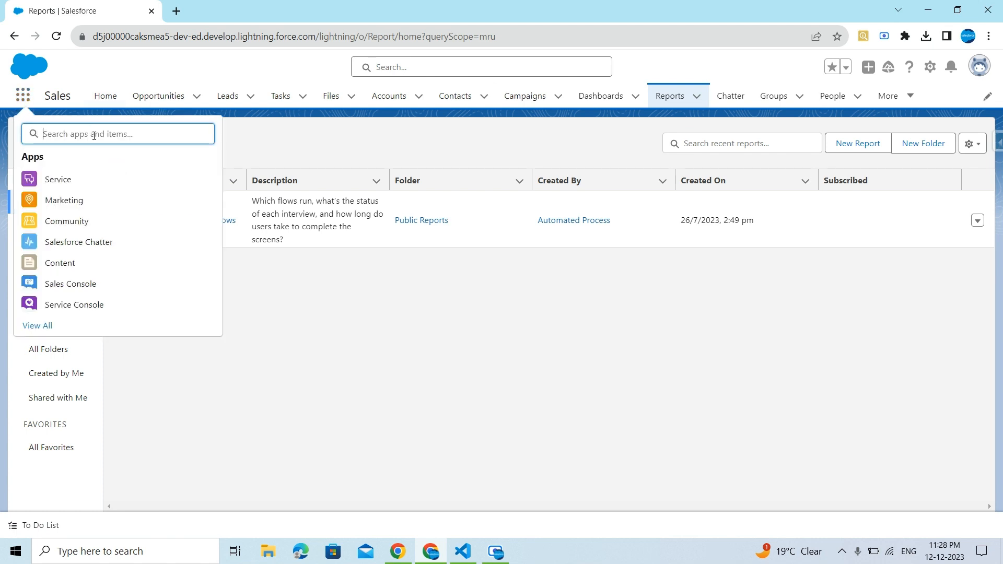
text(tr)
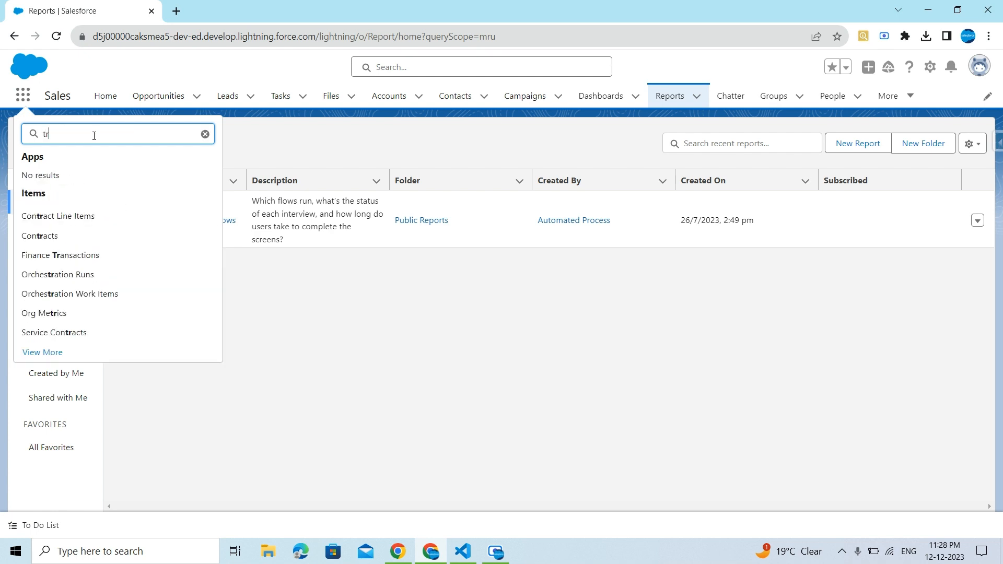
key(BackSpace)
key(BackSpace)
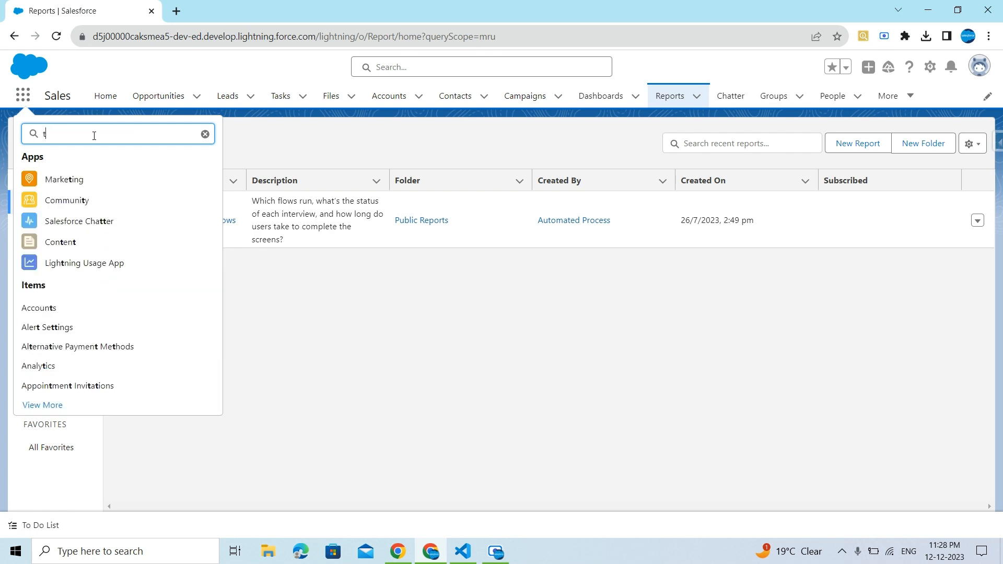
text(rel)
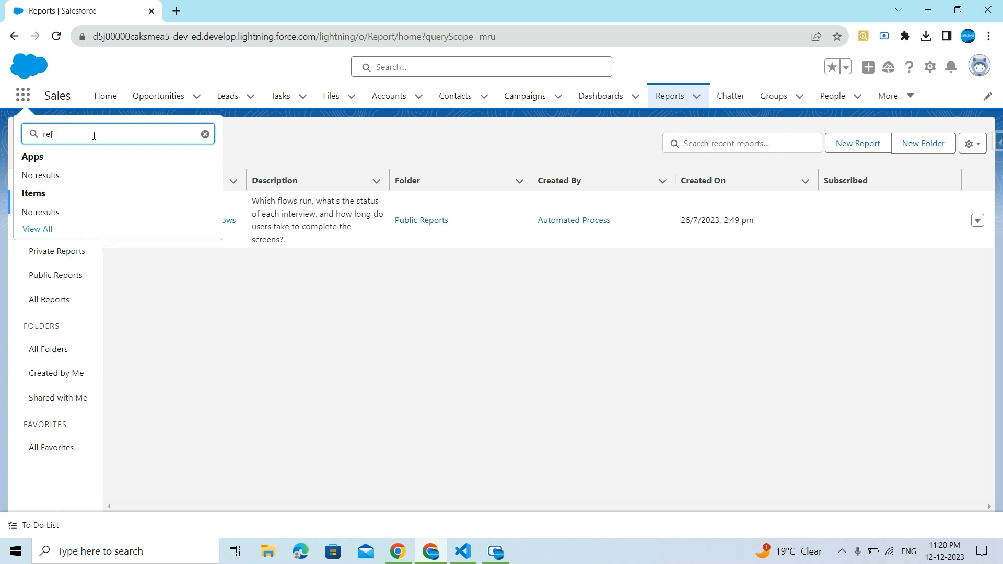
key(BackSpace)
text(port)
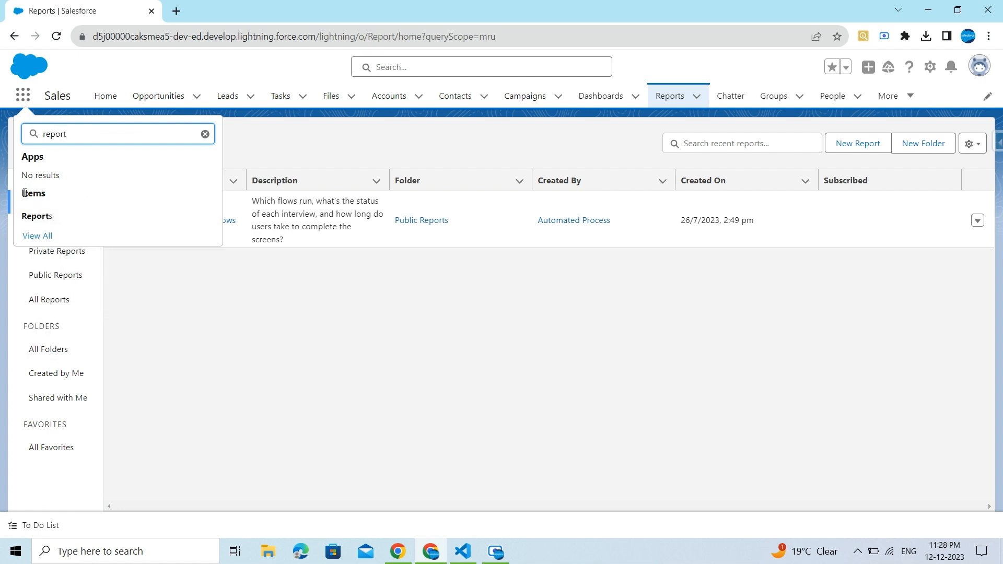
click(38, 218)
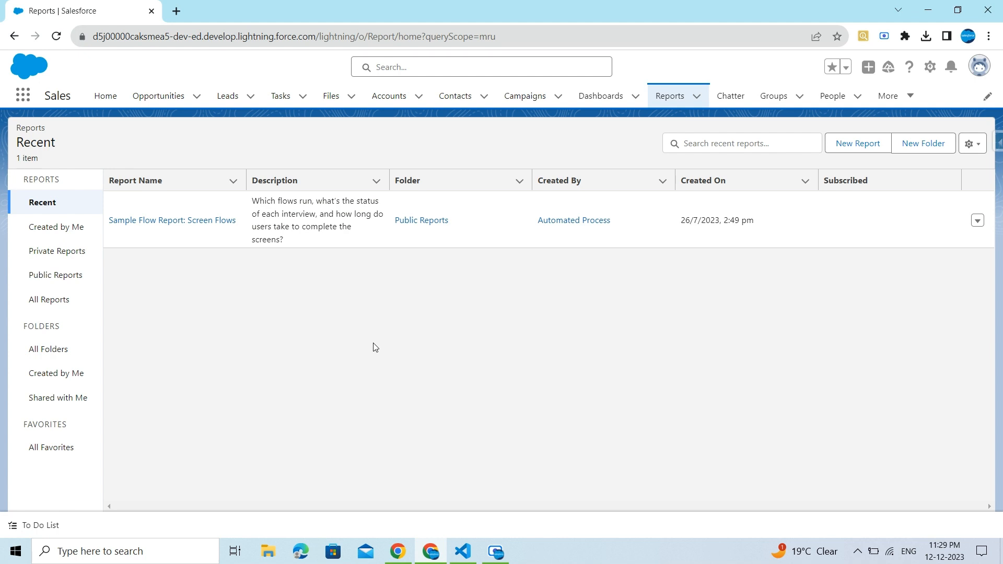
- Start creating a new report and look through the available report type categories
click(848, 148)
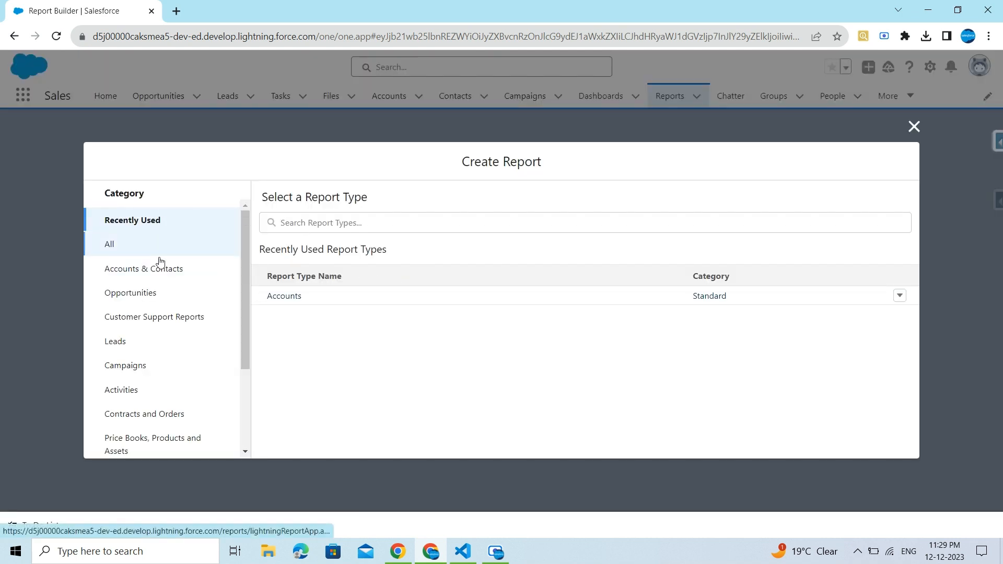
scroll(155, 308, down, 3)
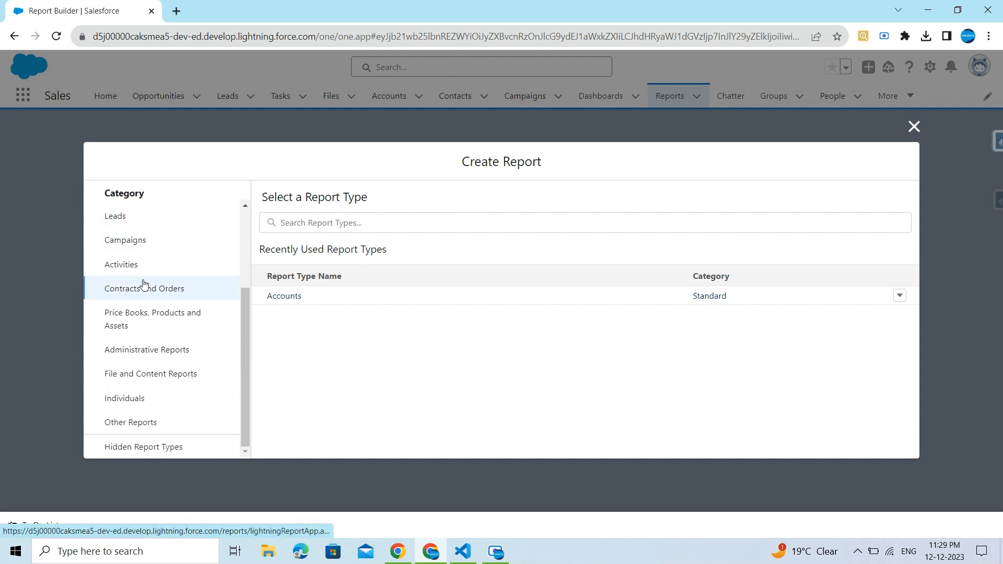
scroll(152, 358, up, 3)
scroll(152, 358, down, 5)
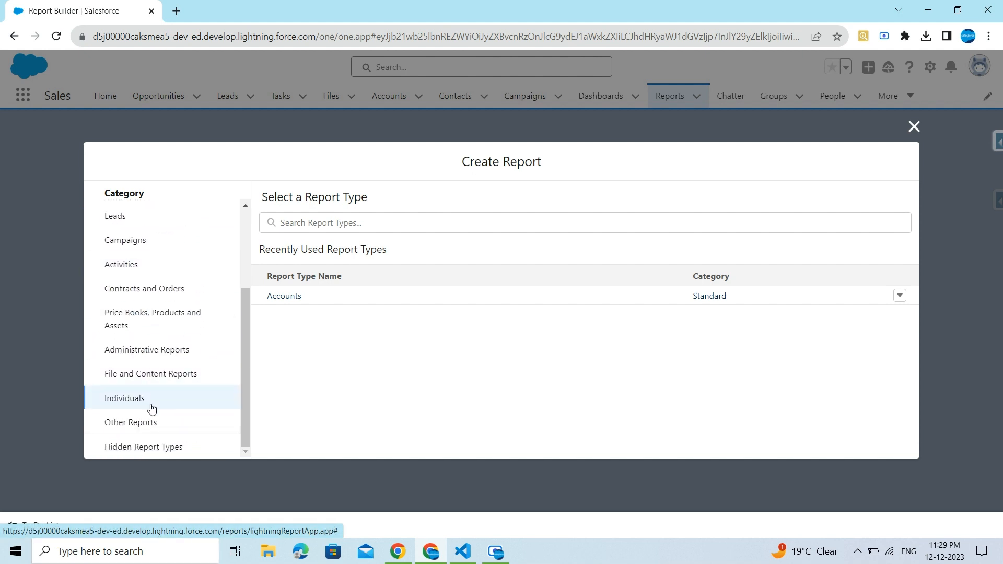
scroll(134, 331, up, 5)
scroll(133, 329, down, 5)
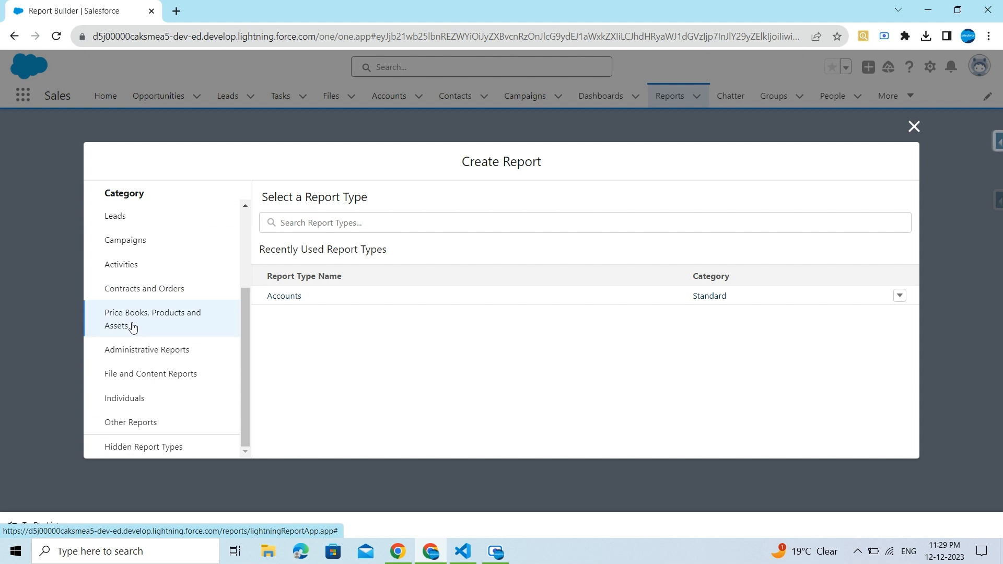
scroll(128, 344, up, 3)
scroll(125, 360, down, 3)
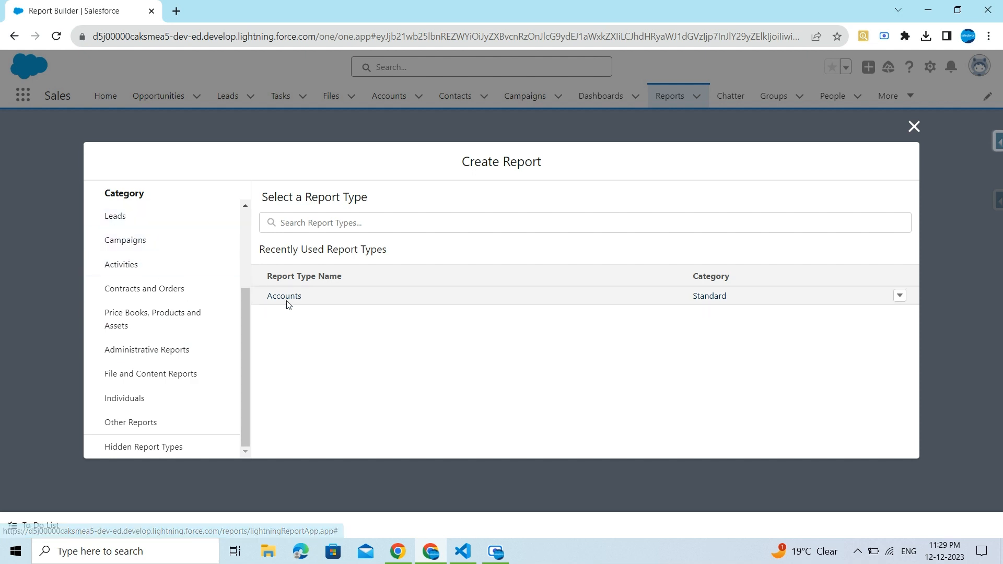
scroll(137, 300, up, 2)
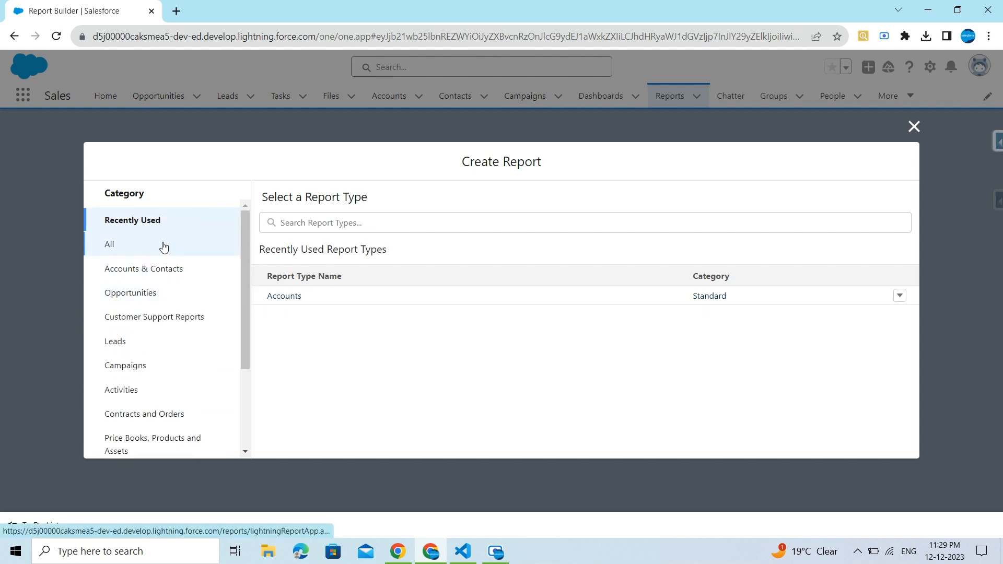
- Choose the standard Opportunities report type from the Opportunities category and start the report
click(162, 244)
click(160, 295)
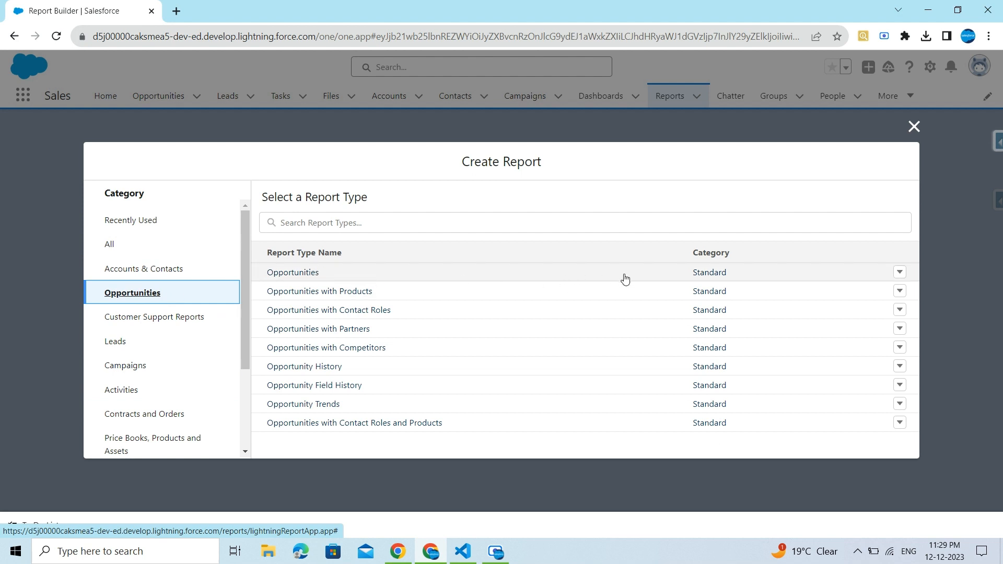
click(299, 274)
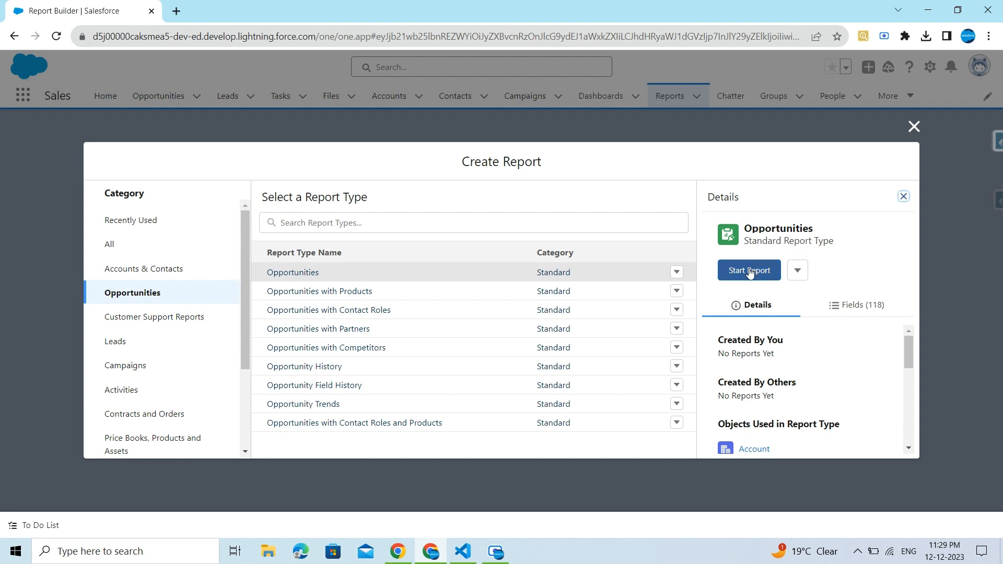
scroll(761, 385, down, 5)
scroll(785, 365, up, 5)
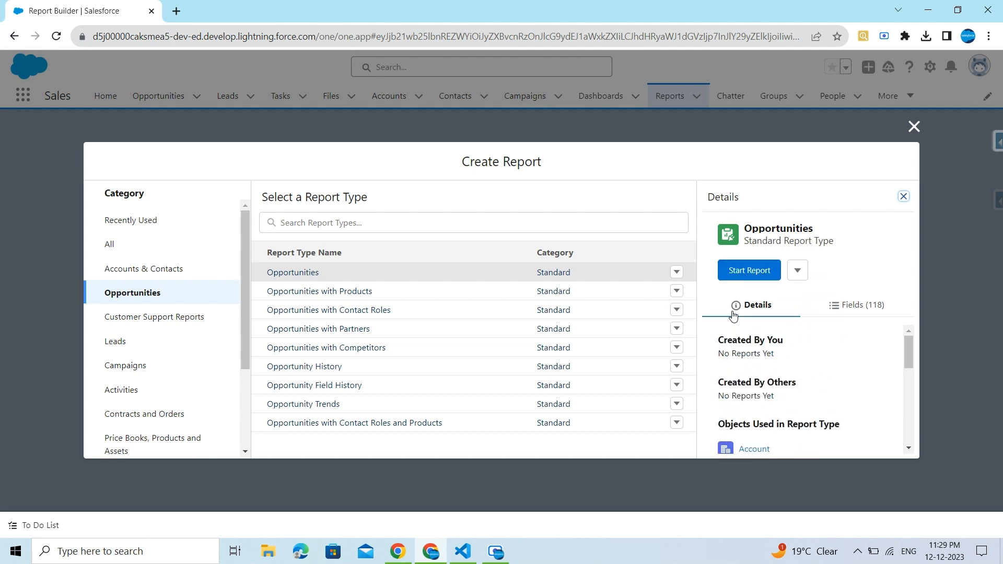
click(737, 274)
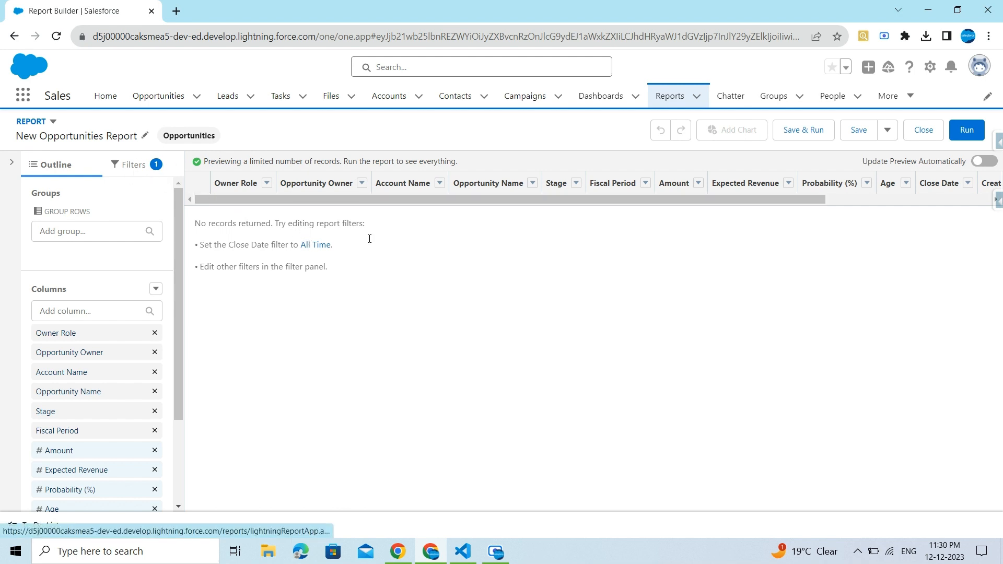
- Display the report's filters and examine the Show Me filter options, leaving without a change
scroll(99, 328, down, 3)
scroll(91, 329, up, 3)
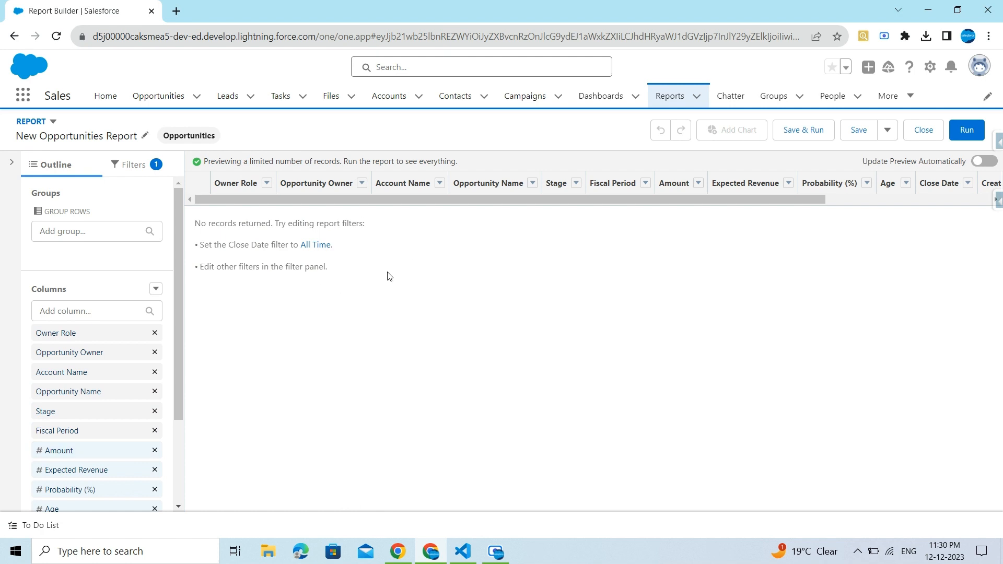
click(131, 166)
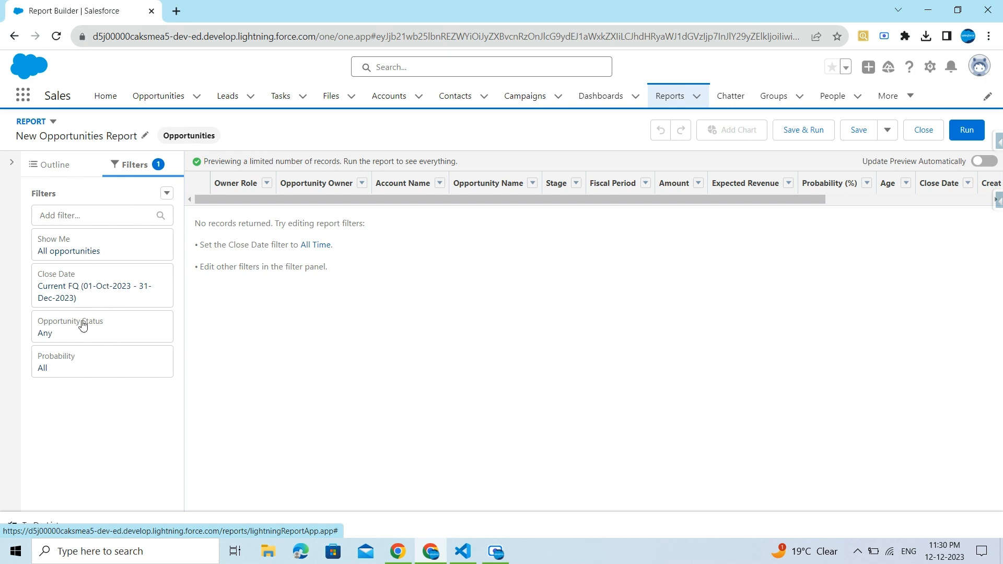
click(104, 239)
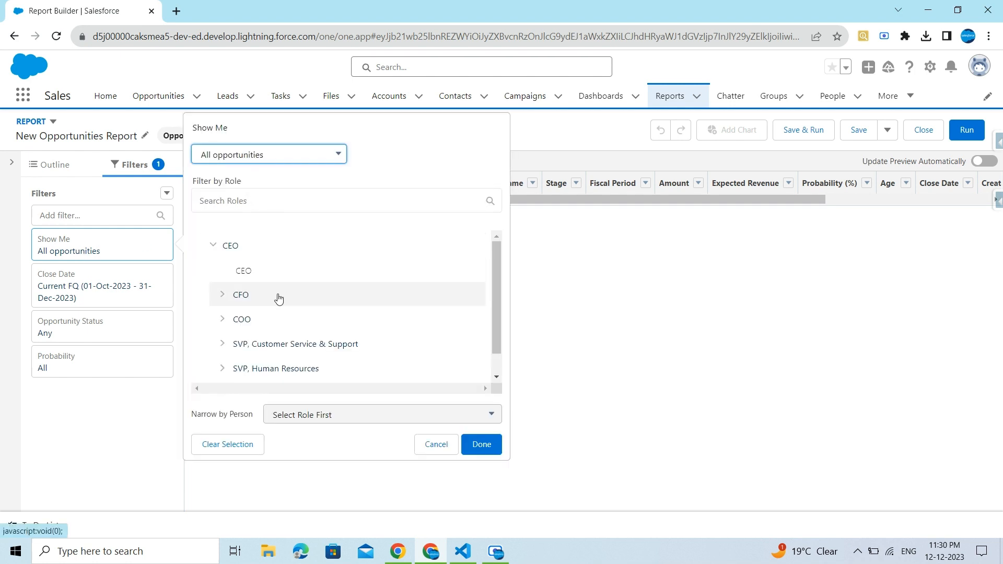
click(423, 448)
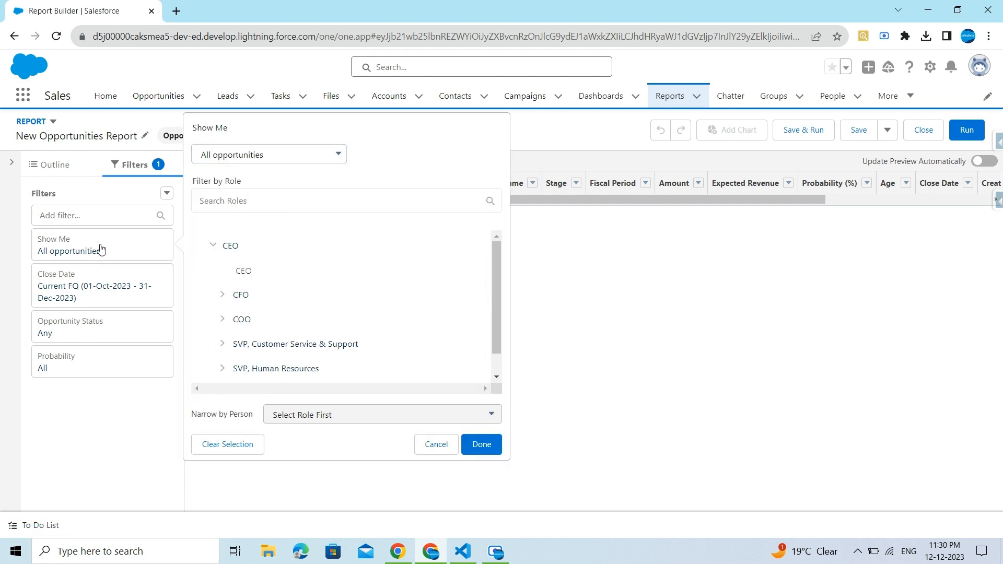
- Set the Close Date filter's range to All Time and apply it
click(87, 285)
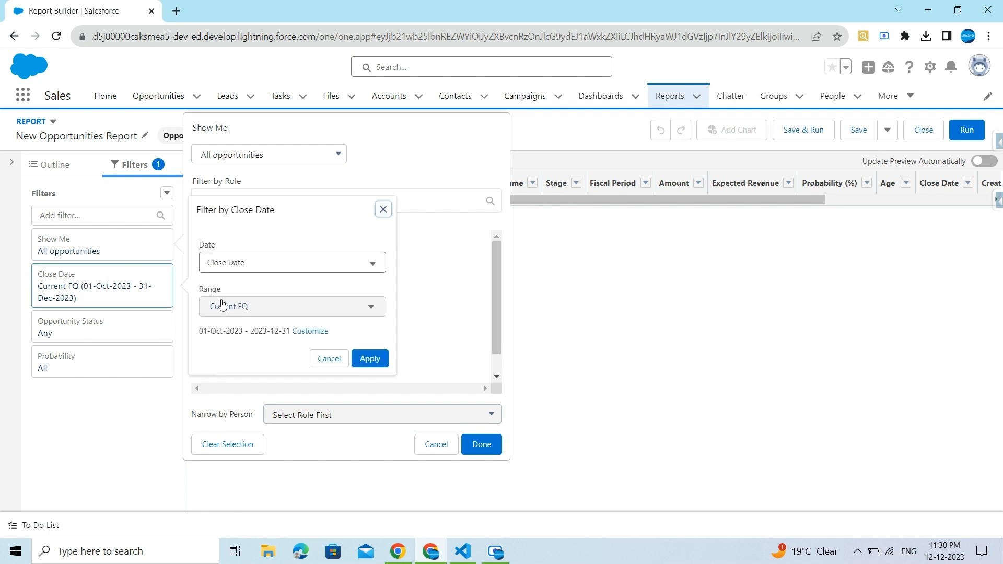
click(245, 307)
click(257, 334)
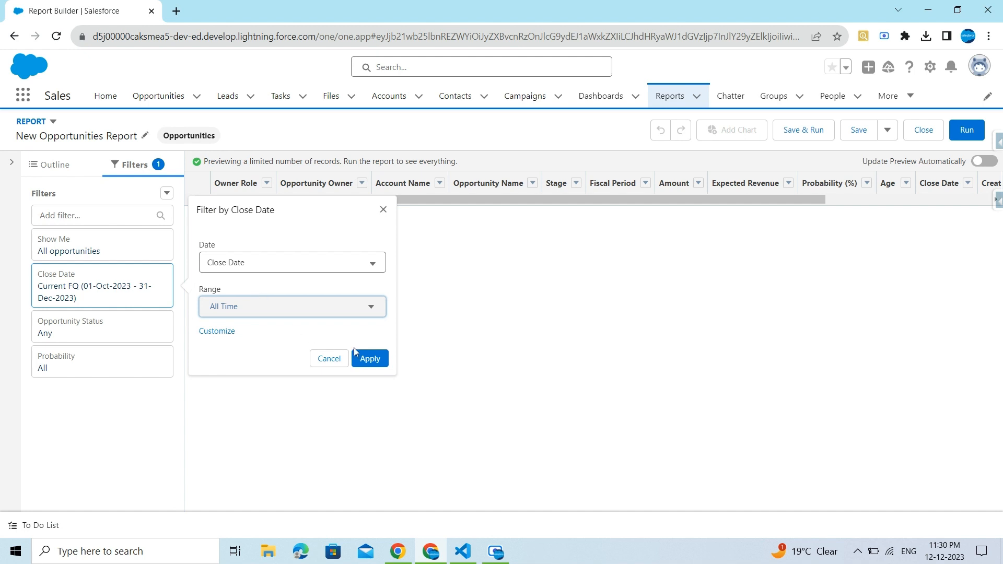
click(371, 360)
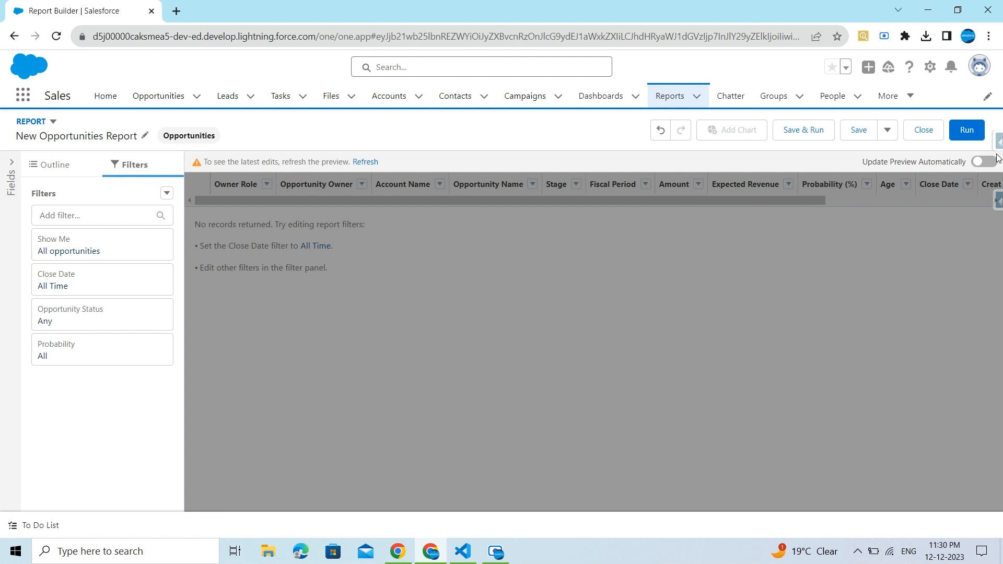
- Turn on automatic preview updates and look through the previewed opportunity records
click(981, 162)
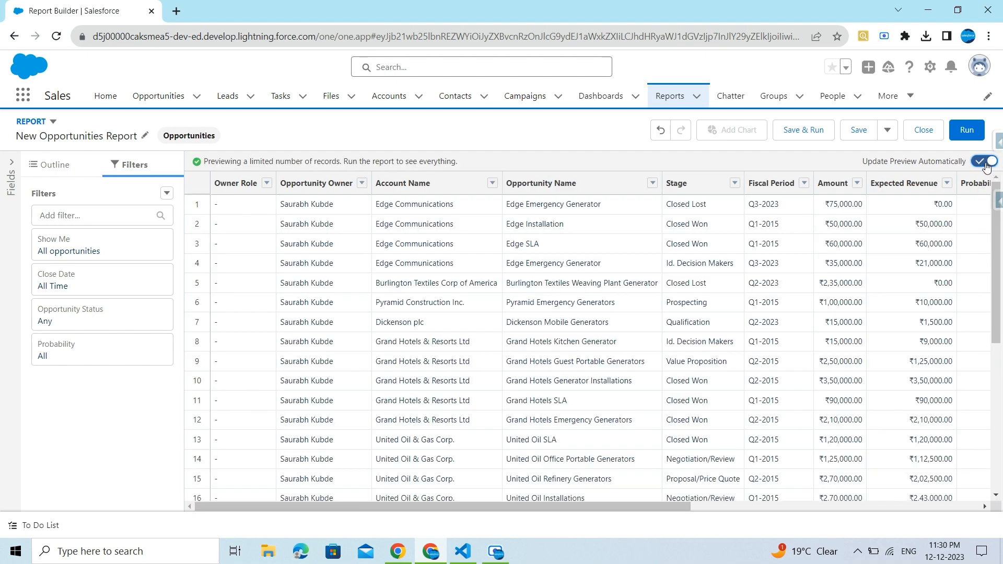
scroll(351, 286, down, 5)
scroll(366, 303, up, 2)
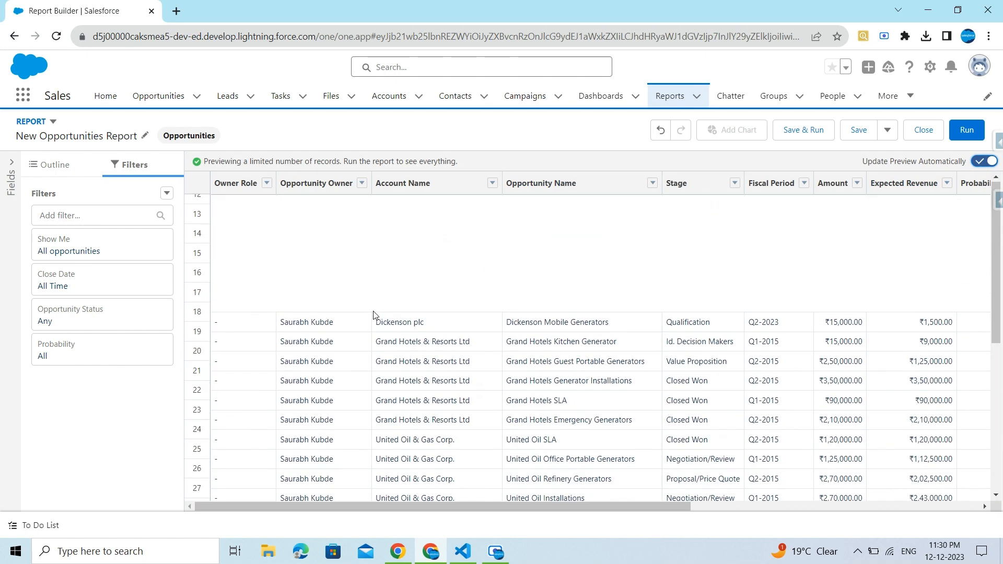
scroll(366, 313, down, 3)
scroll(390, 339, up, 6)
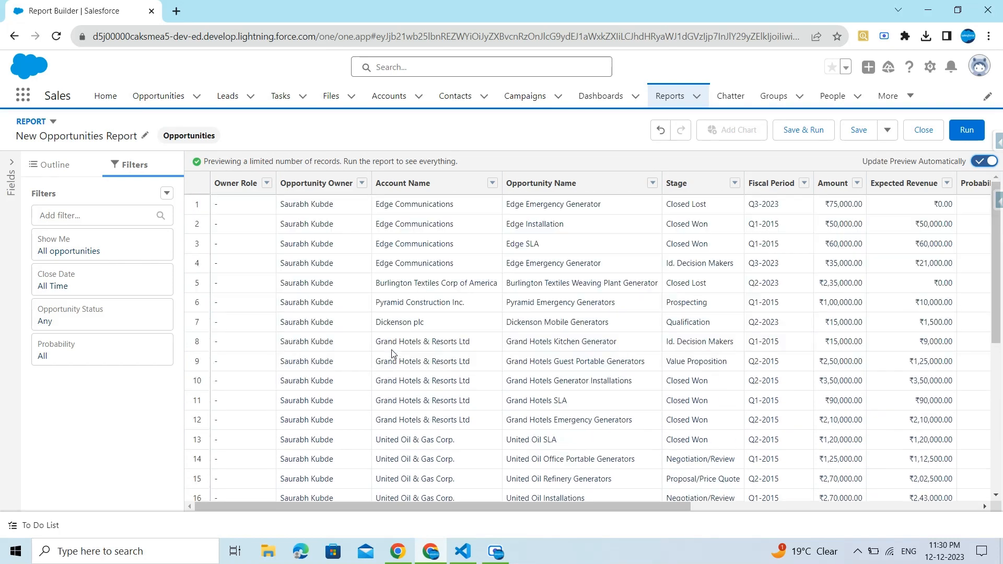
- Set the Opportunity Status filter to Open and check the previewed records
click(102, 319)
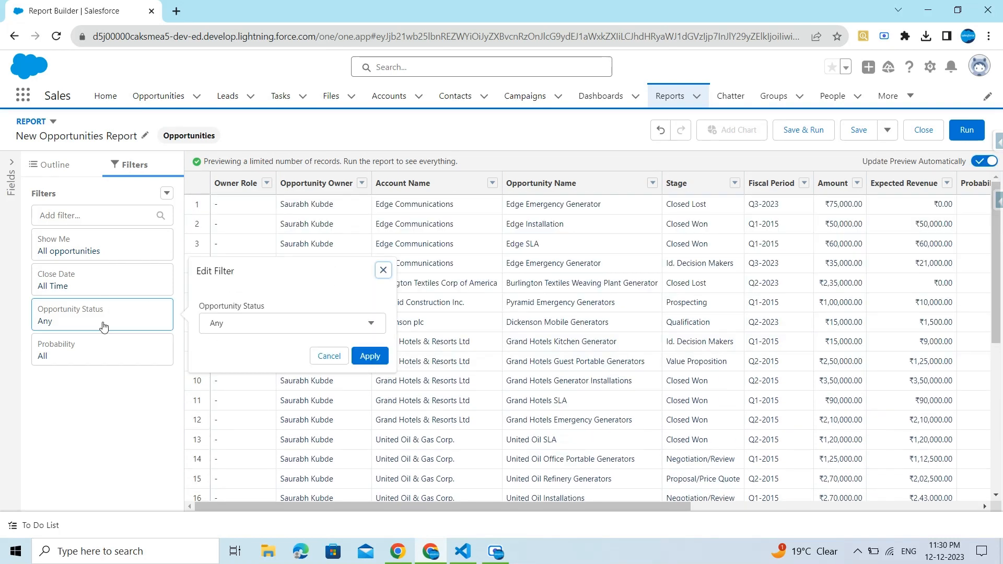
click(295, 324)
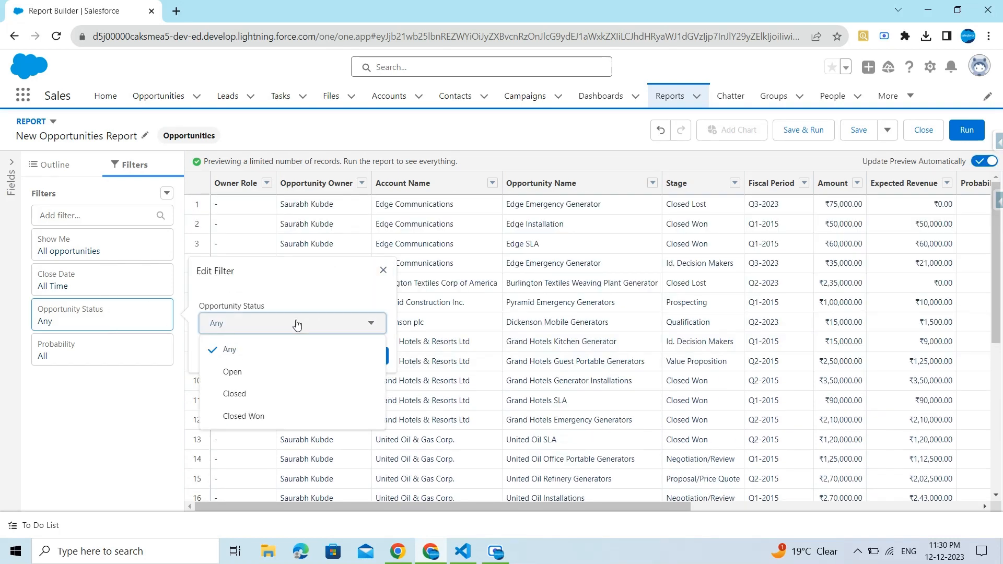
click(286, 373)
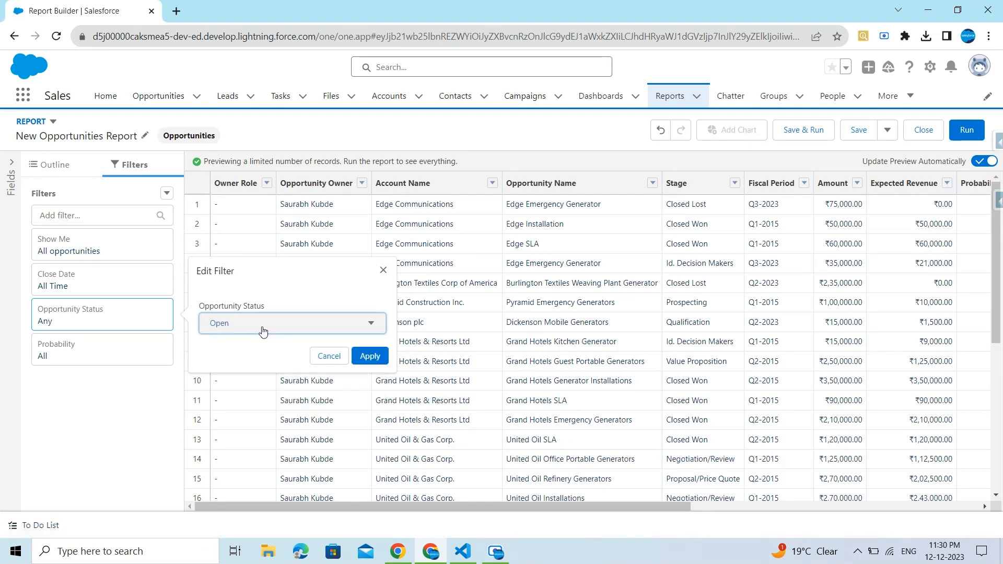
click(370, 356)
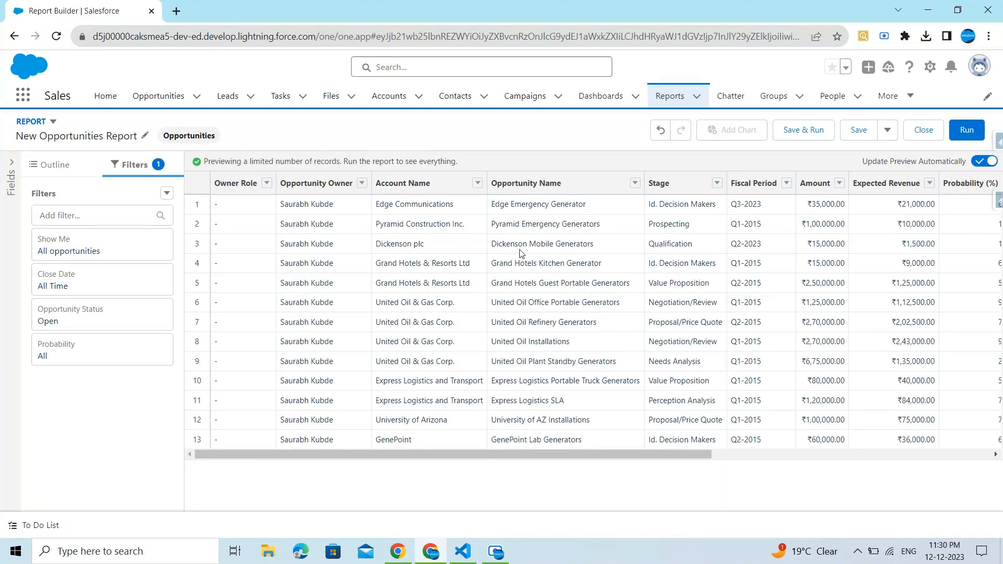
drag(431, 455, 313, 418)
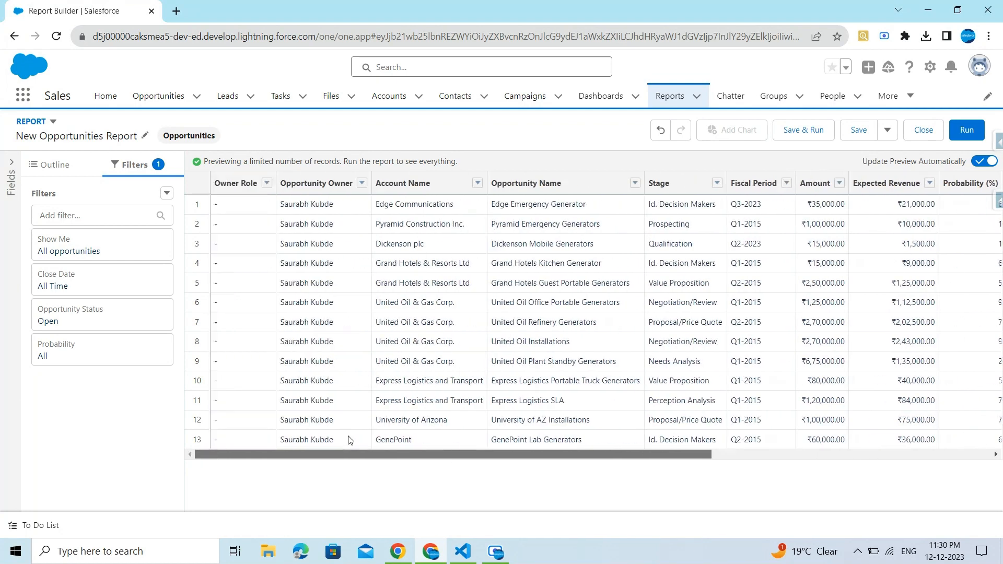
- Change the Opportunity Status filter to Closed and view the filtered records
click(80, 327)
click(298, 325)
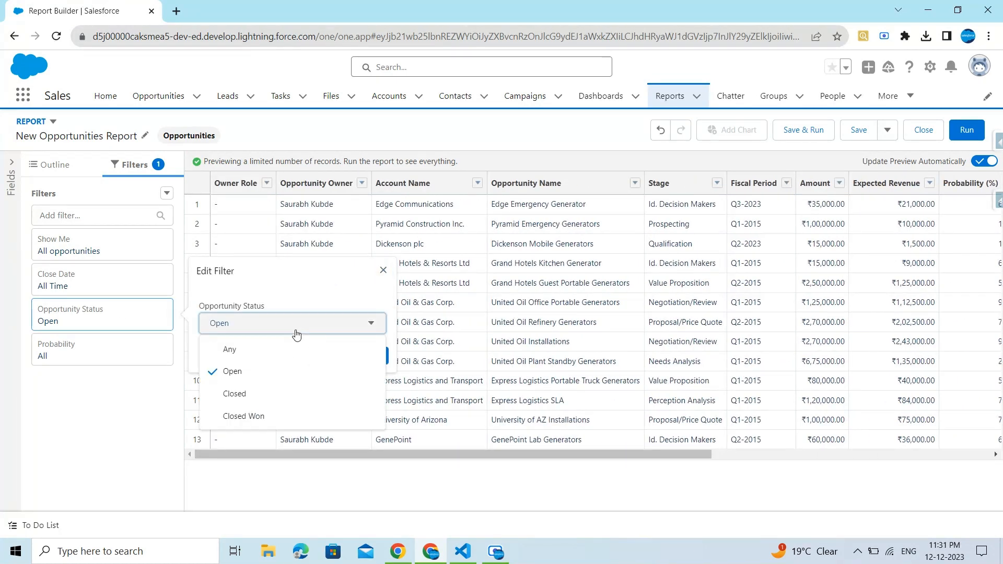
click(291, 393)
click(377, 357)
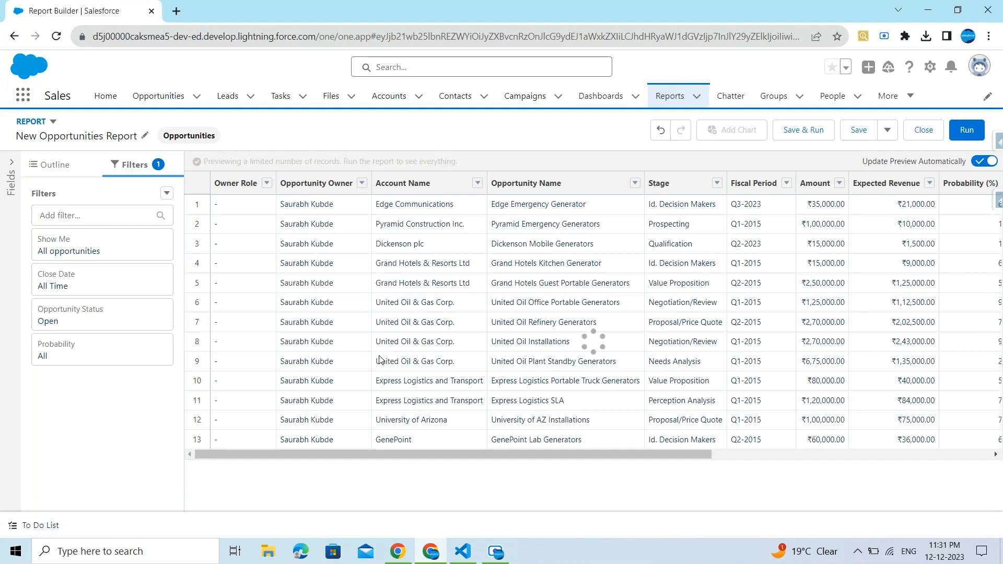
scroll(571, 334, down, 1)
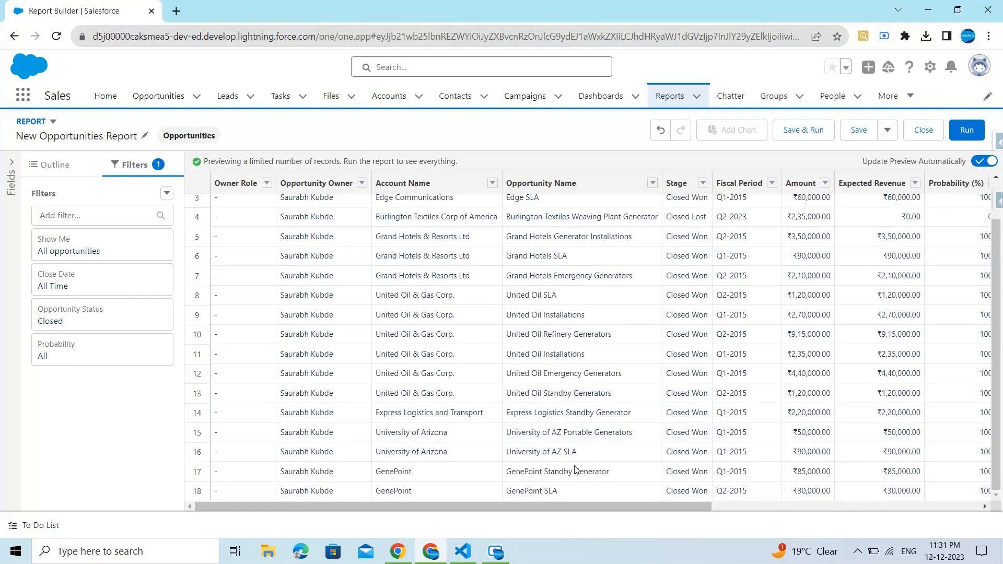
- Set the Opportunity Status filter to Closed Won and apply it
drag(559, 506, 870, 518)
scroll(808, 342, up, 1)
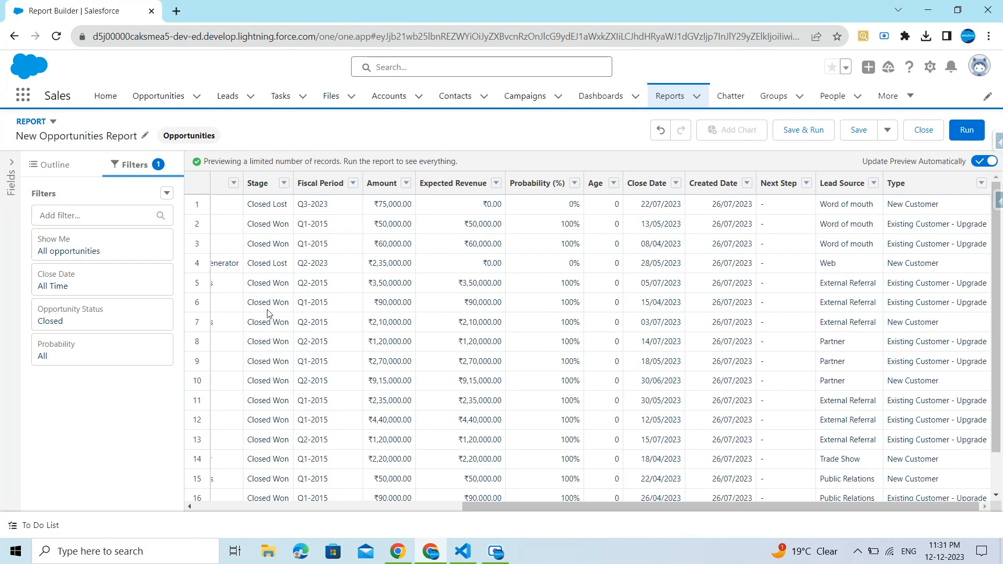
drag(541, 506, 273, 506)
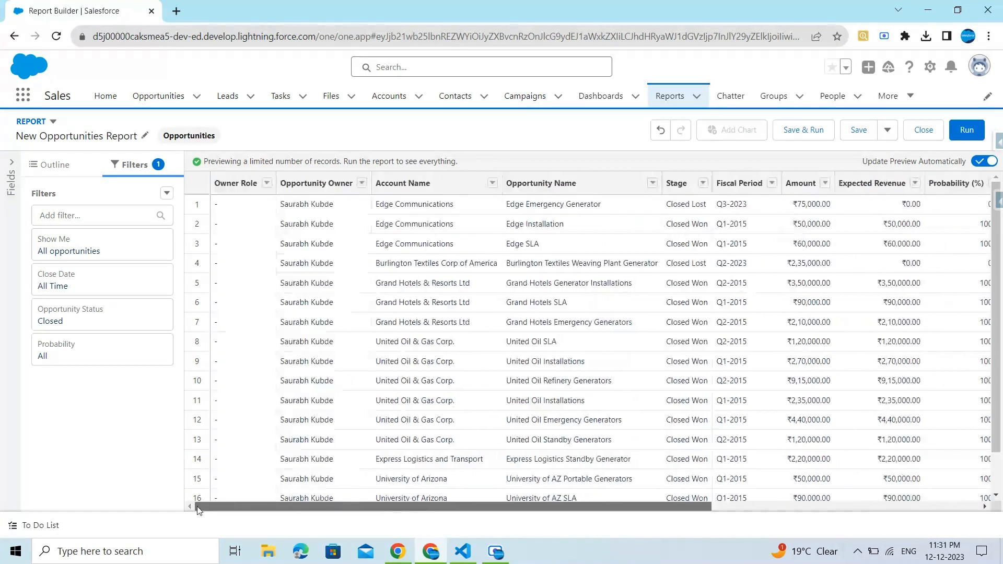
click(91, 313)
click(276, 323)
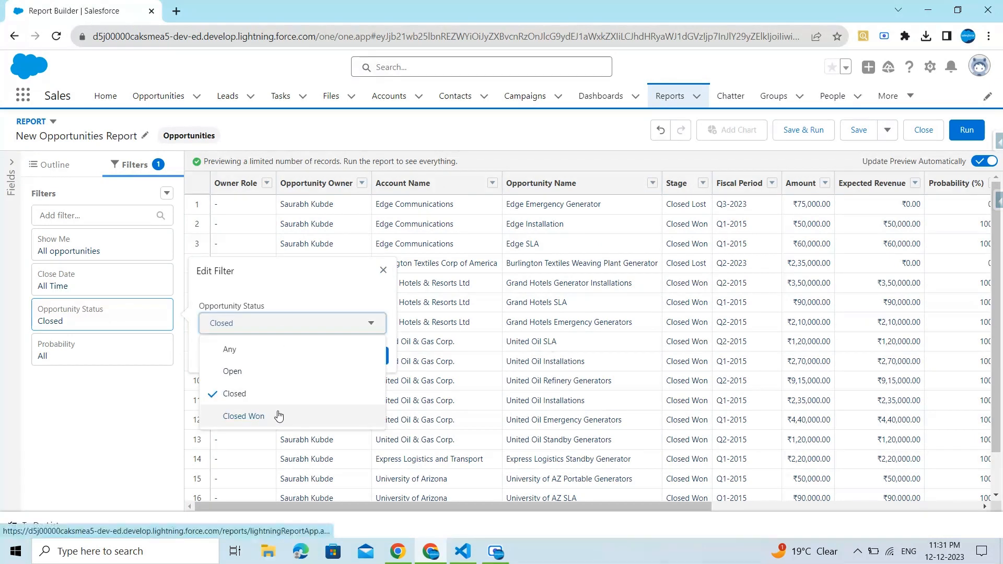
click(279, 414)
click(370, 357)
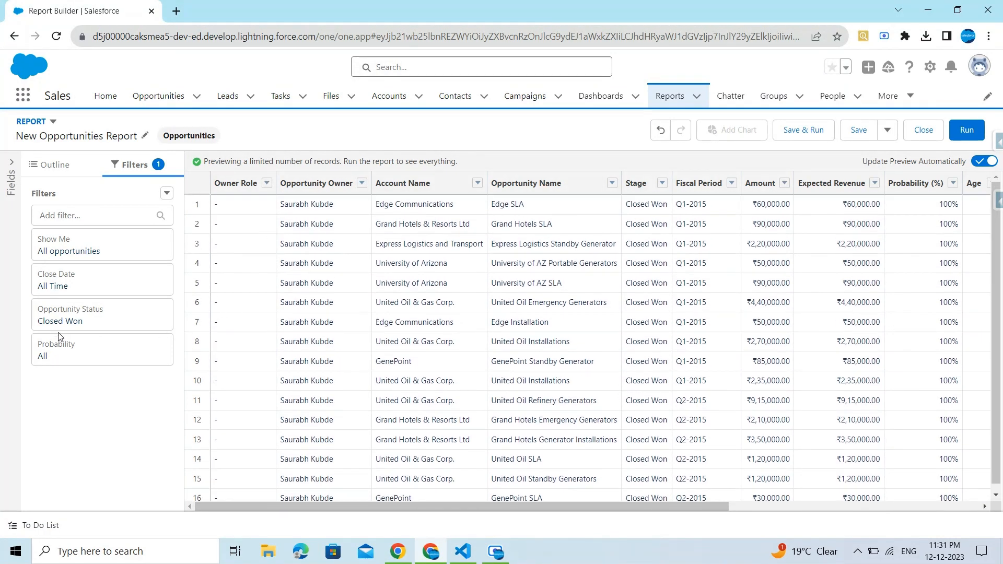
- Look at the Probability filter and review the full list of report columns in the outline
click(86, 360)
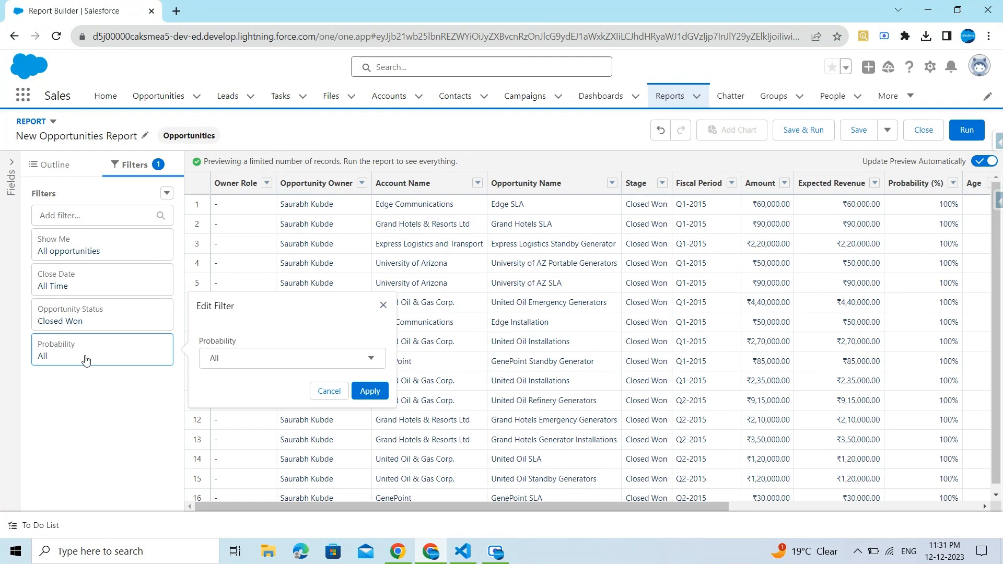
click(54, 165)
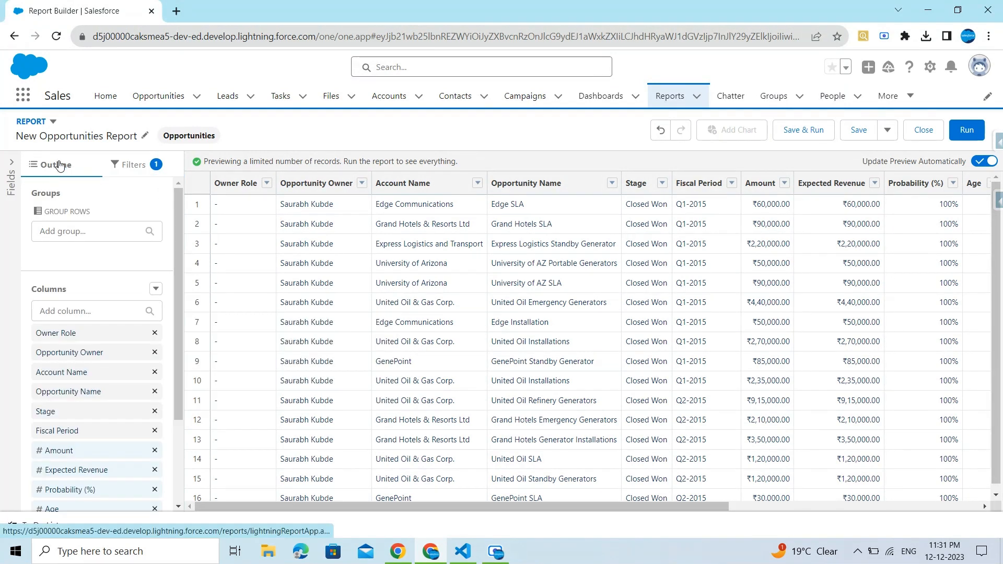
scroll(63, 272, down, 2)
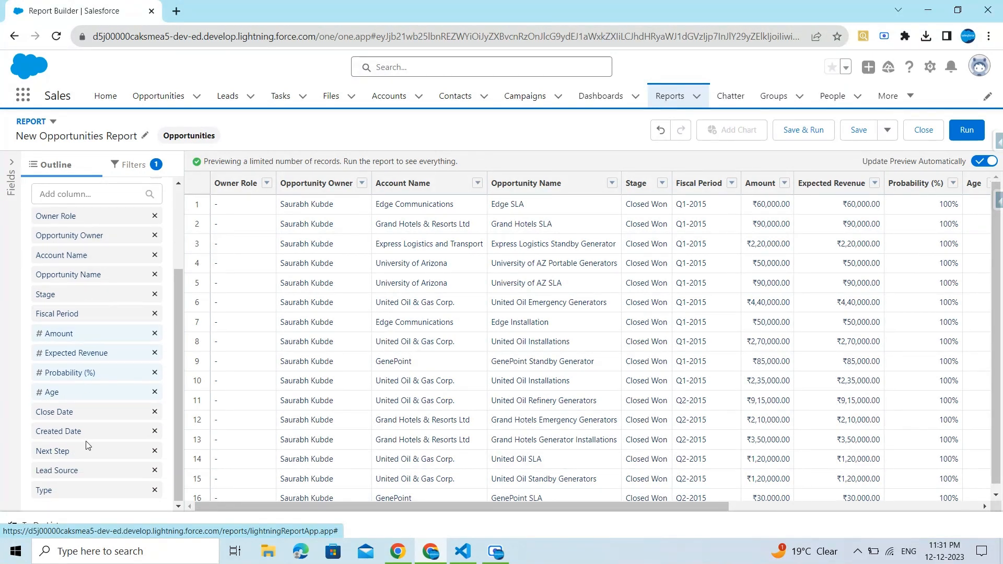
scroll(87, 433, up, 3)
scroll(86, 419, down, 3)
scroll(85, 366, up, 3)
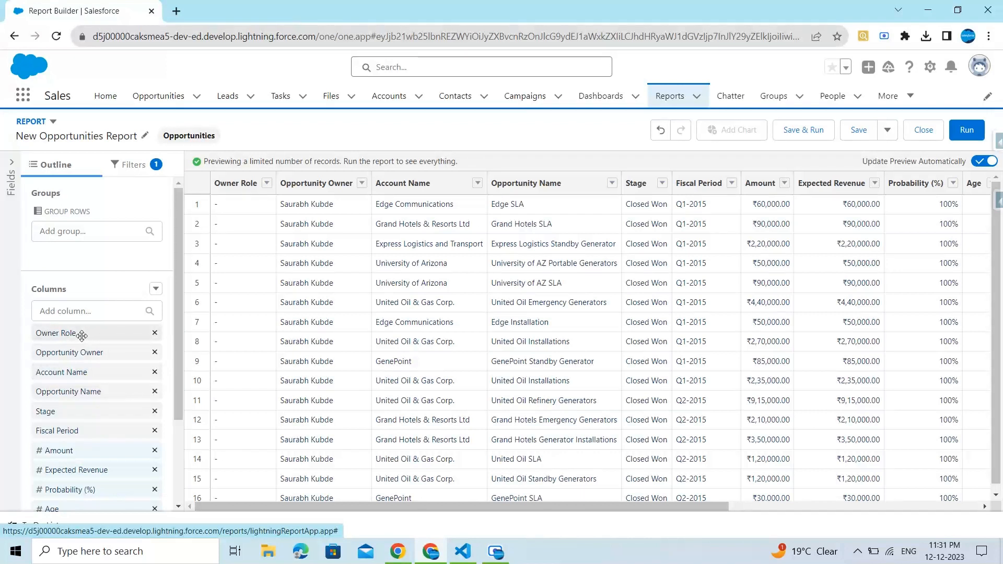
scroll(80, 455, down, 3)
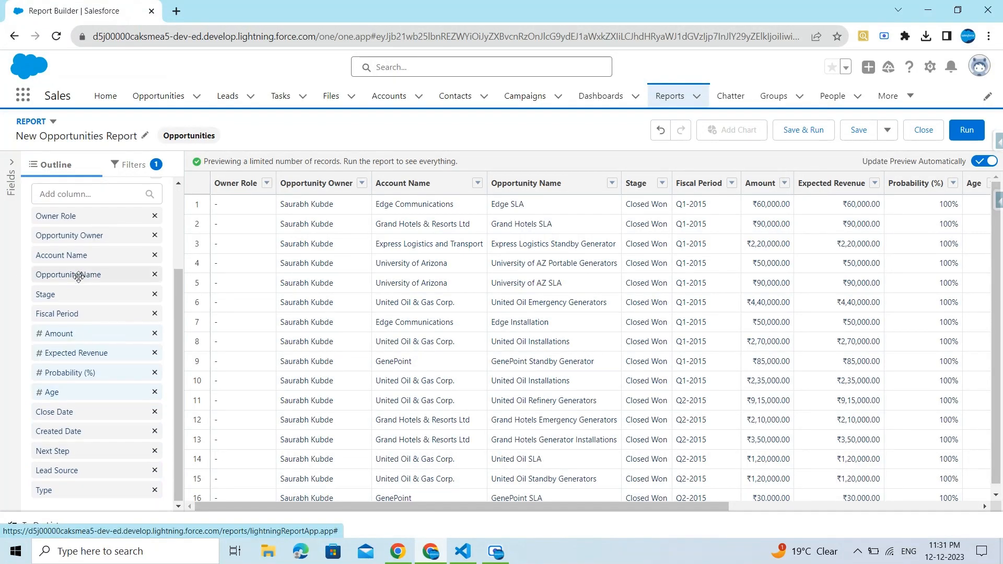
scroll(107, 456, up, 2)
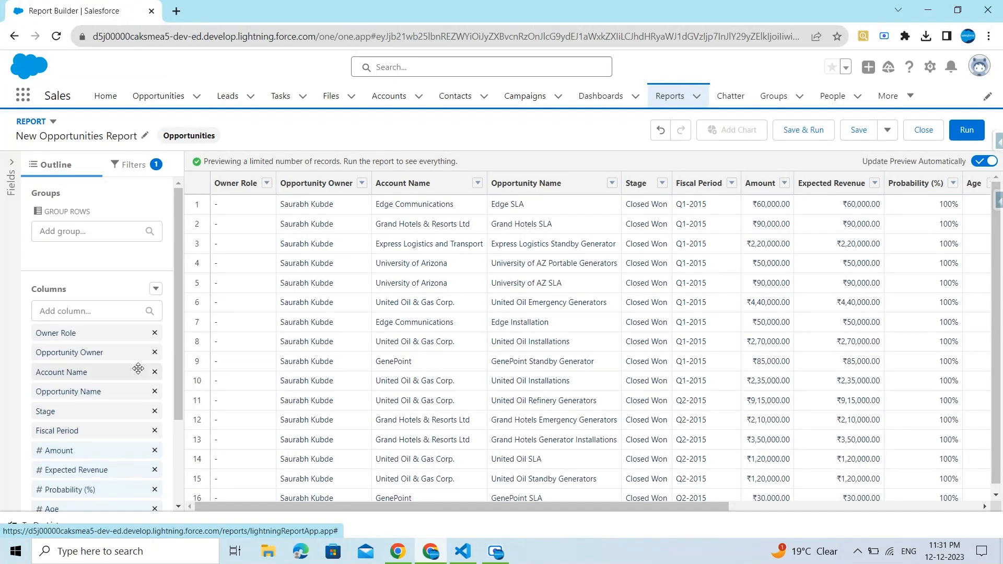
- Move the Fiscal Period column ahead of the Stage column
scroll(87, 362, down, 3)
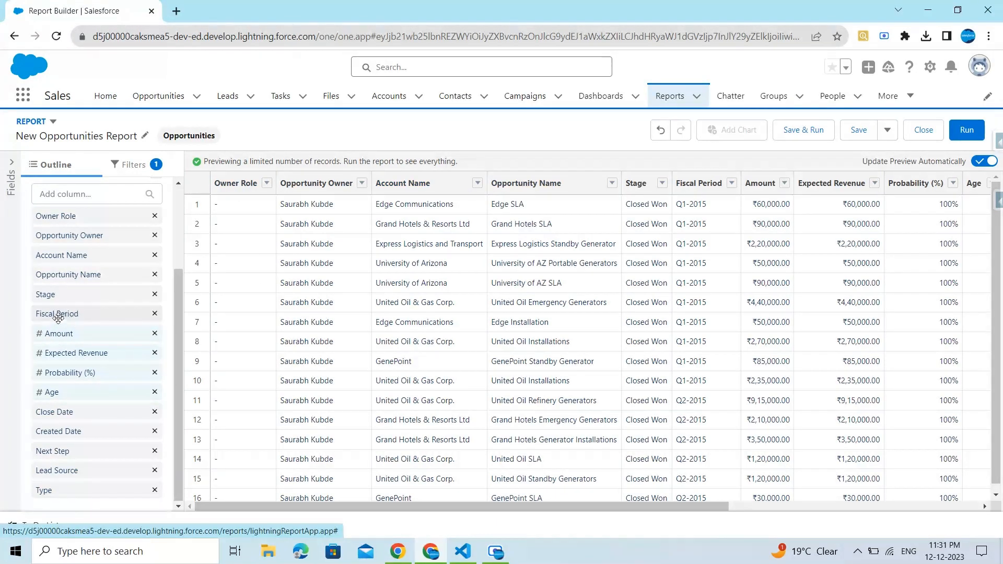
mouse_move(73, 315)
mouse_down()
mouse_move(62, 293)
mouse_move(89, 306)
mouse_up()
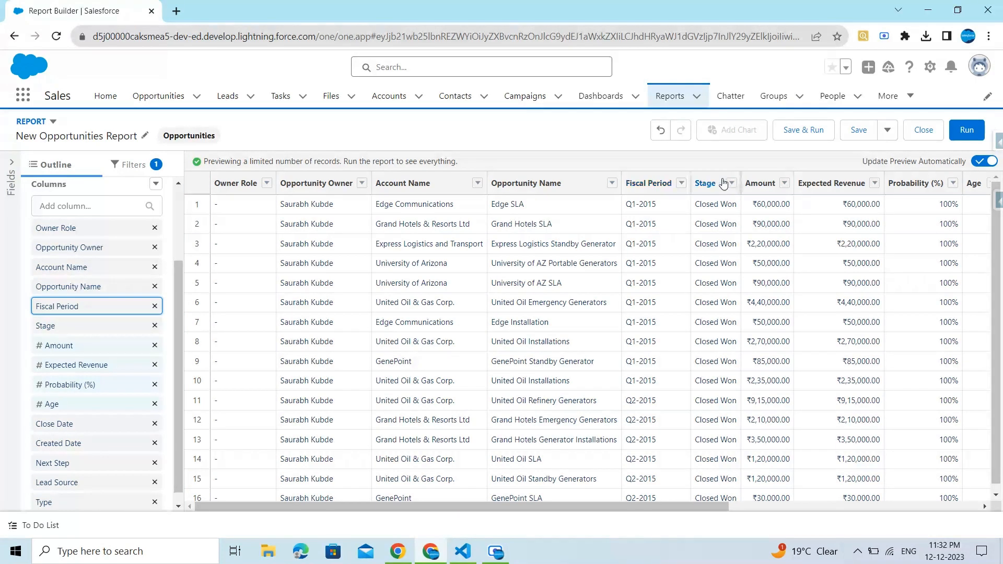
scroll(70, 318, up, 2)
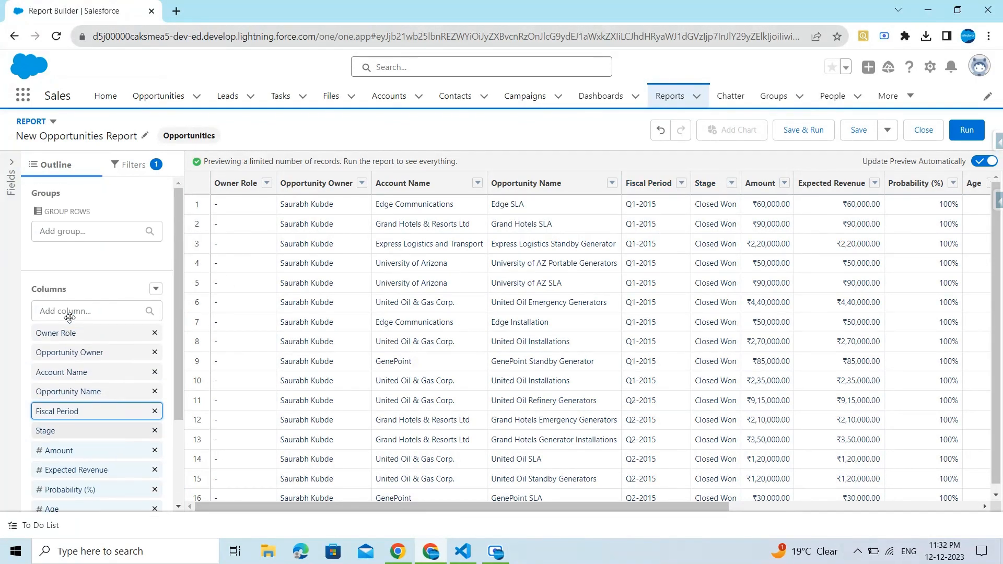
- Browse the available Opportunity Information fields and compare them with the columns already in the report
click(11, 176)
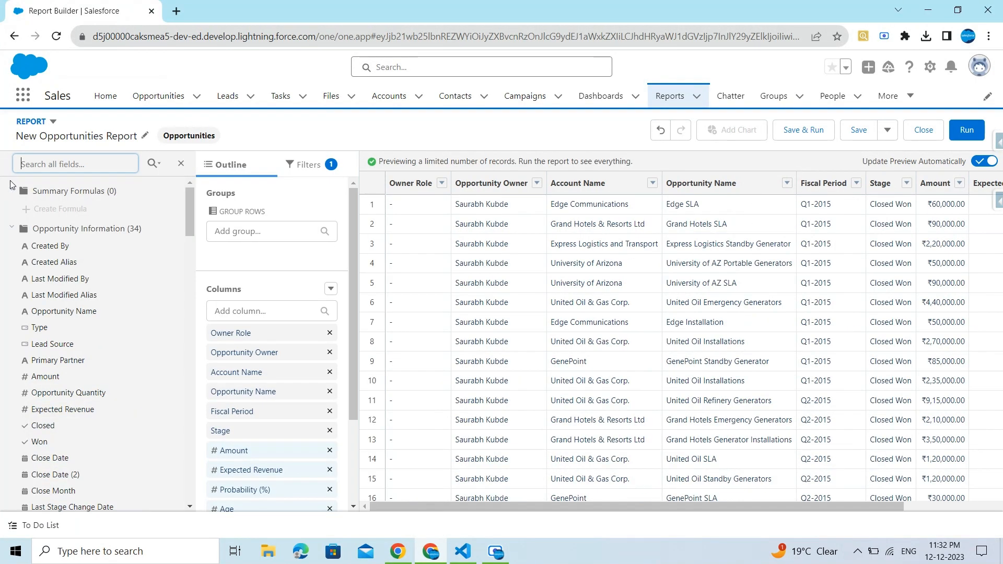
scroll(85, 351, down, 3)
scroll(263, 351, down, 2)
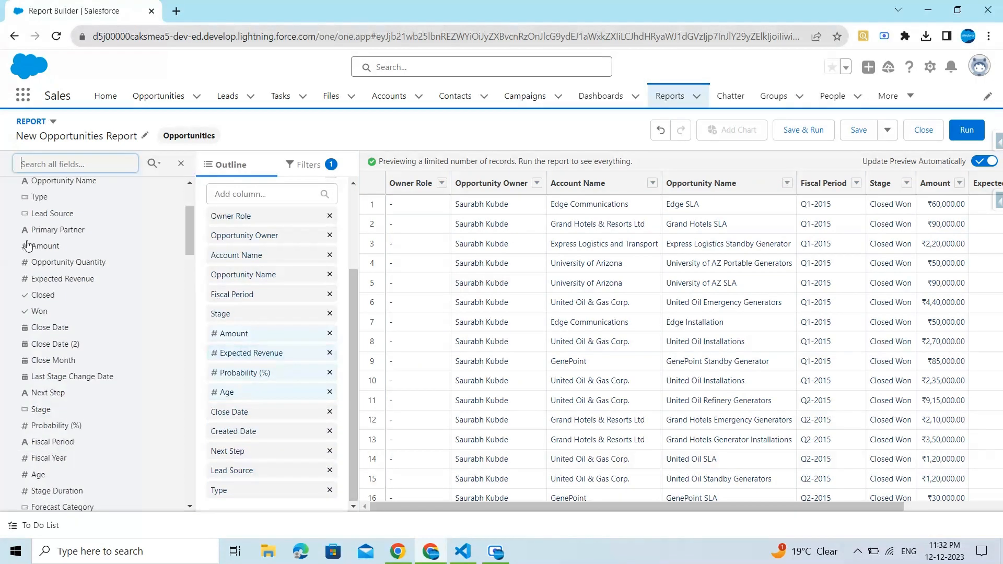
click(181, 164)
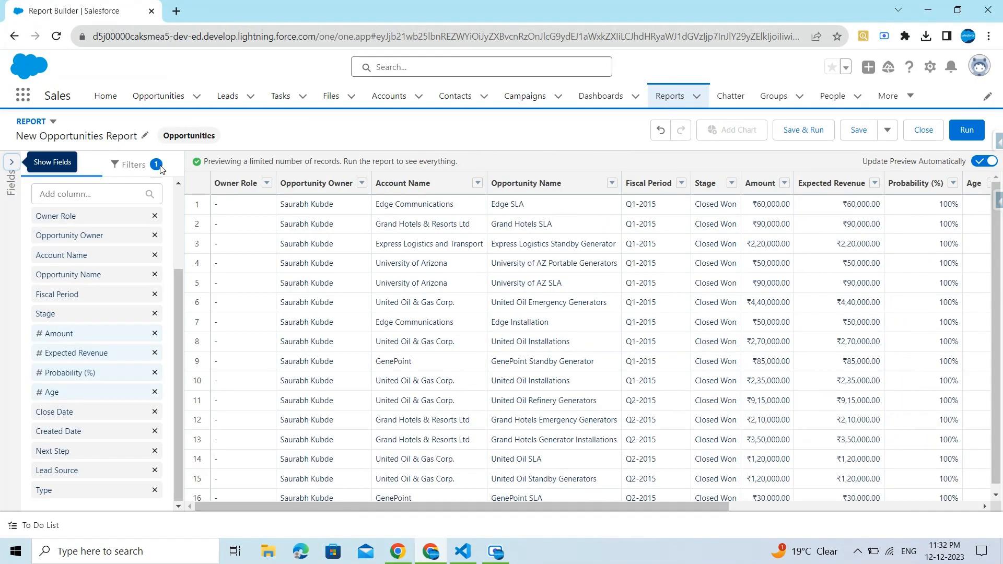
click(11, 166)
scroll(96, 291, down, 5)
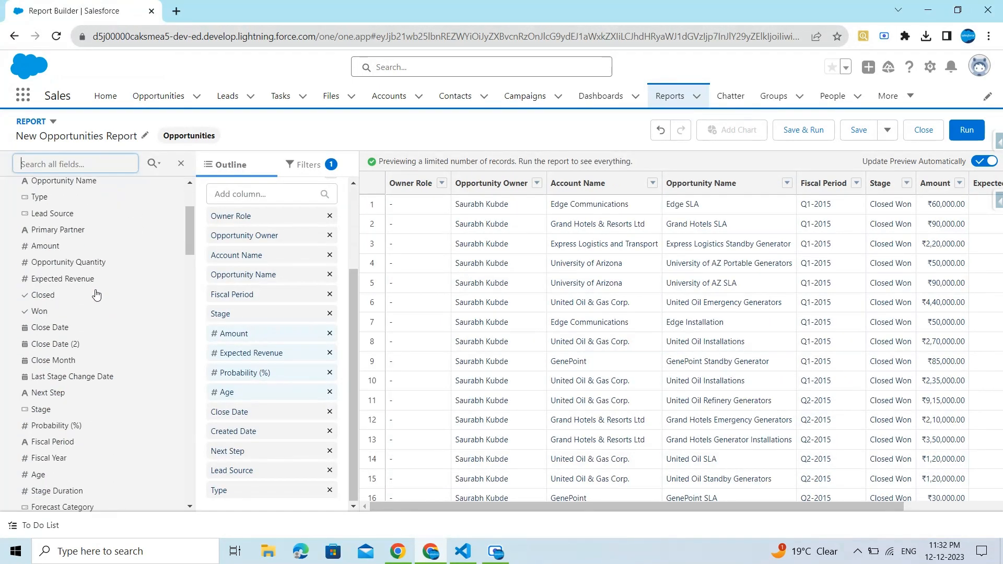
scroll(94, 316, down, 1)
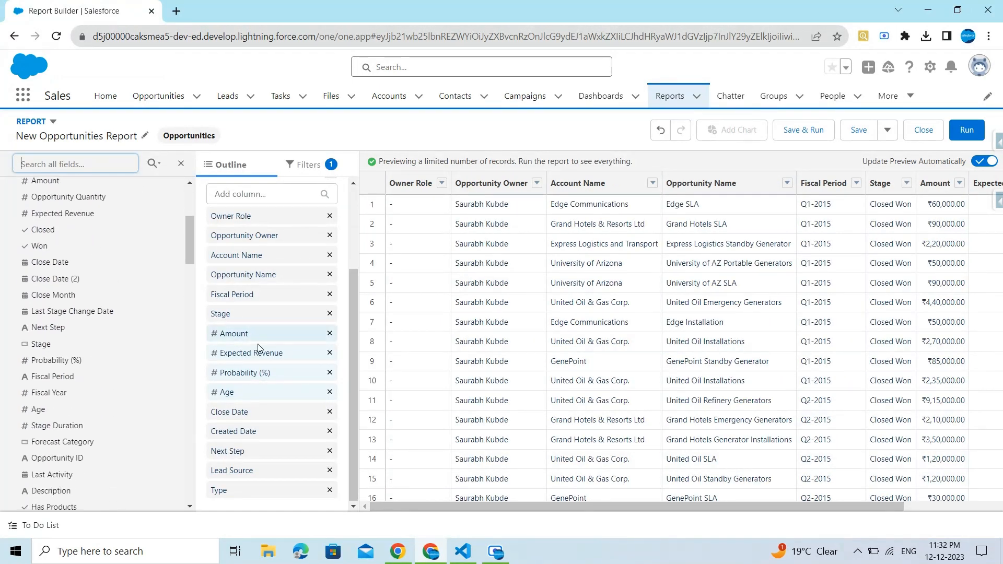
scroll(256, 347, up, 1)
scroll(257, 352, down, 1)
scroll(87, 328, up, 1)
scroll(88, 328, up, 1)
scroll(87, 328, down, 2)
scroll(87, 328, down, 1)
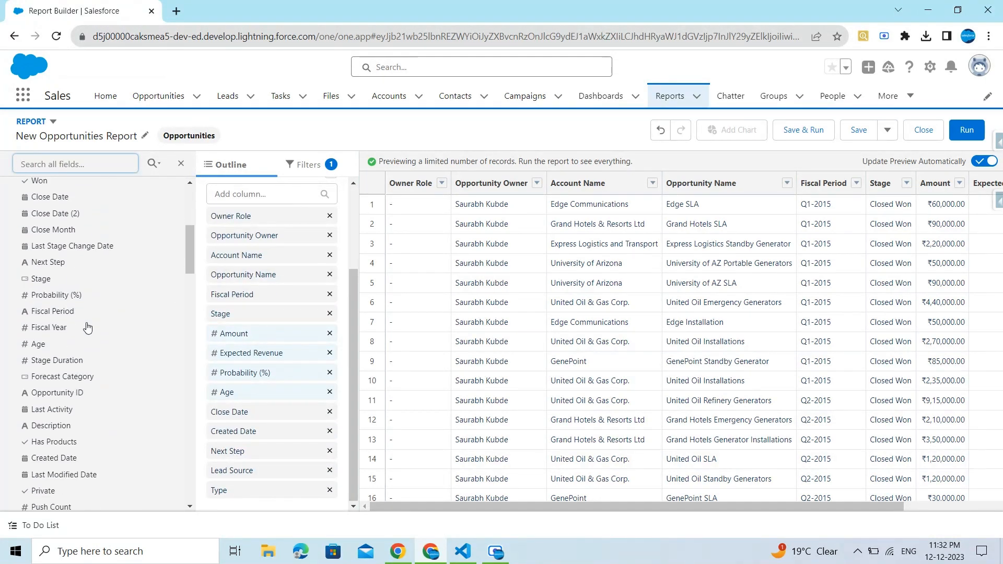
- Add the Stage Duration field as a column between Lead Source and Type, and hide the field list
click(77, 365)
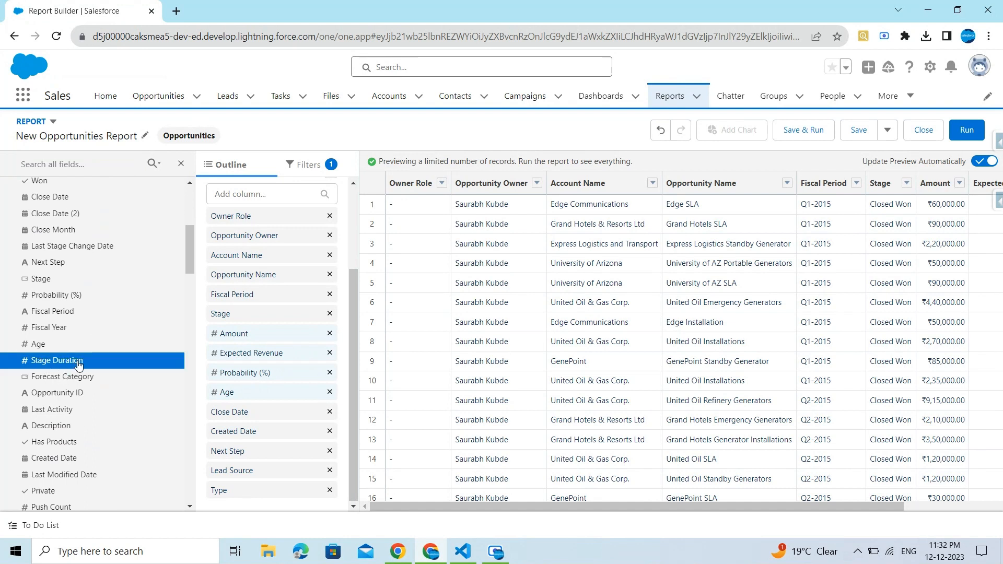
drag(78, 366, 233, 489)
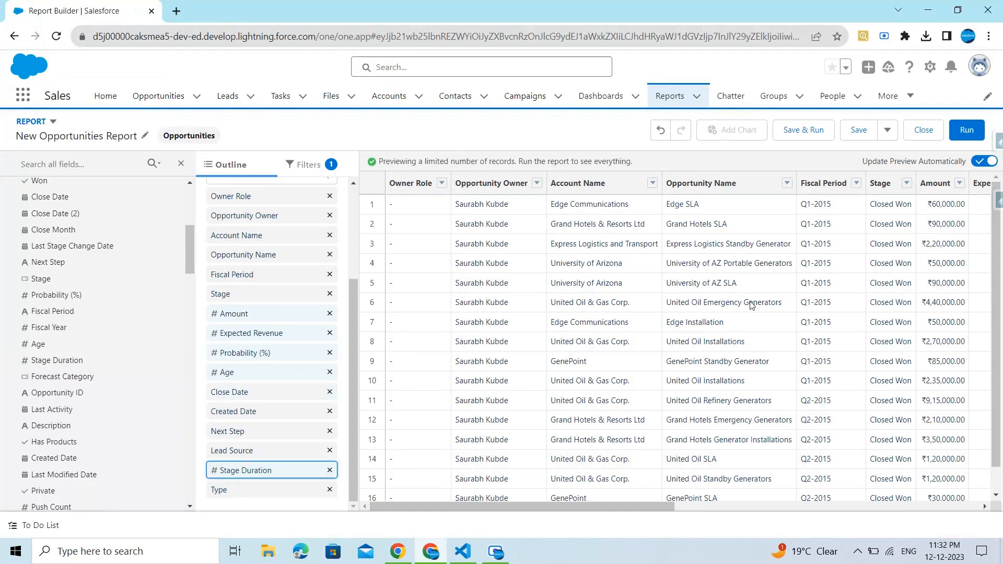
drag(567, 503, 944, 500)
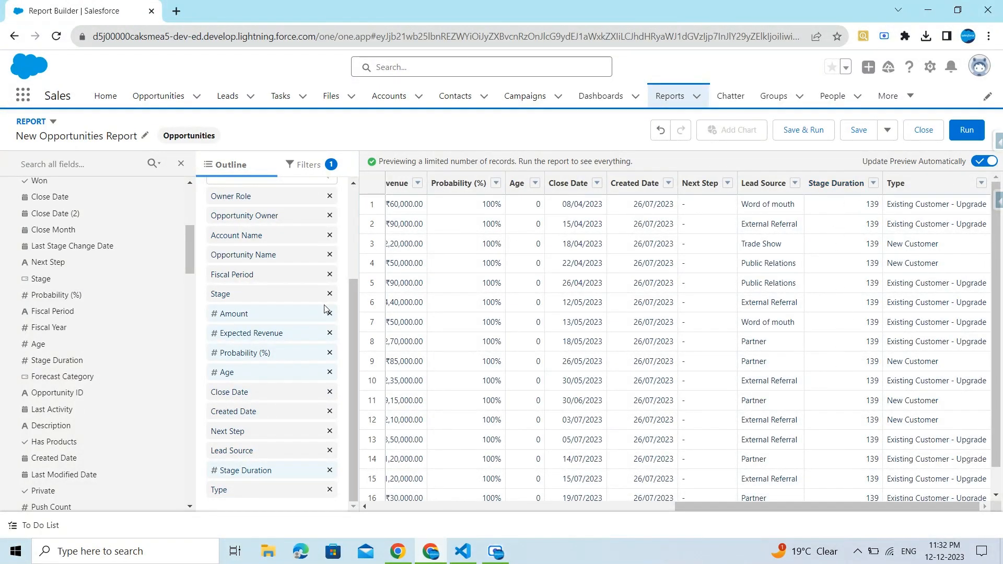
scroll(286, 454, up, 3)
scroll(249, 490, down, 3)
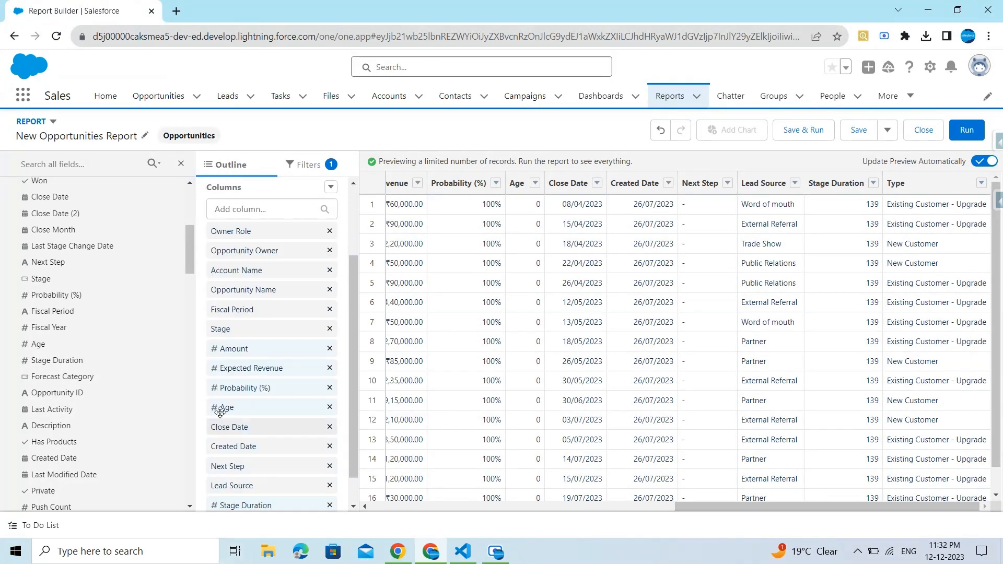
click(181, 164)
scroll(104, 385, up, 3)
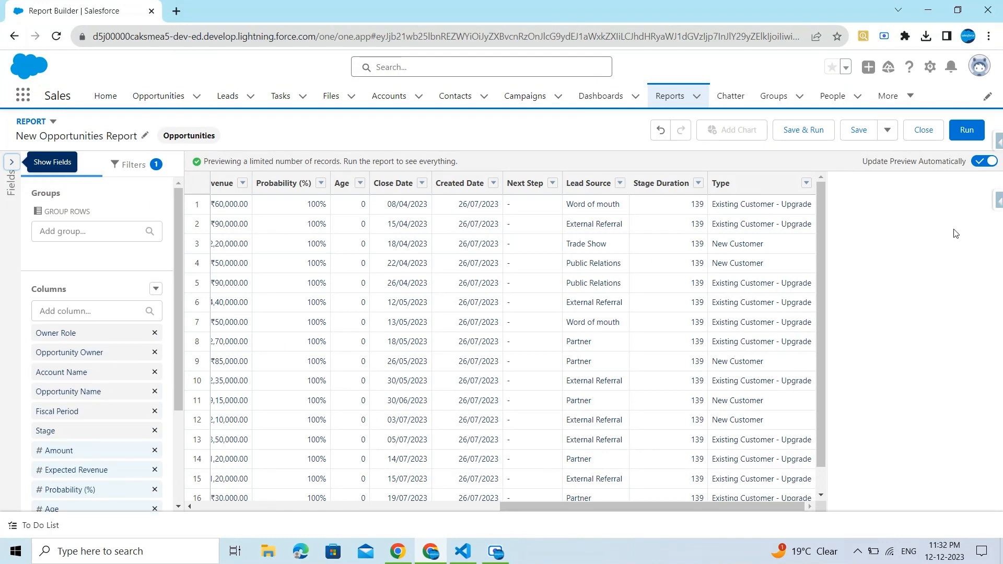
- Start saving and running the report, and shorten its name to "Opportunities Report"
click(805, 136)
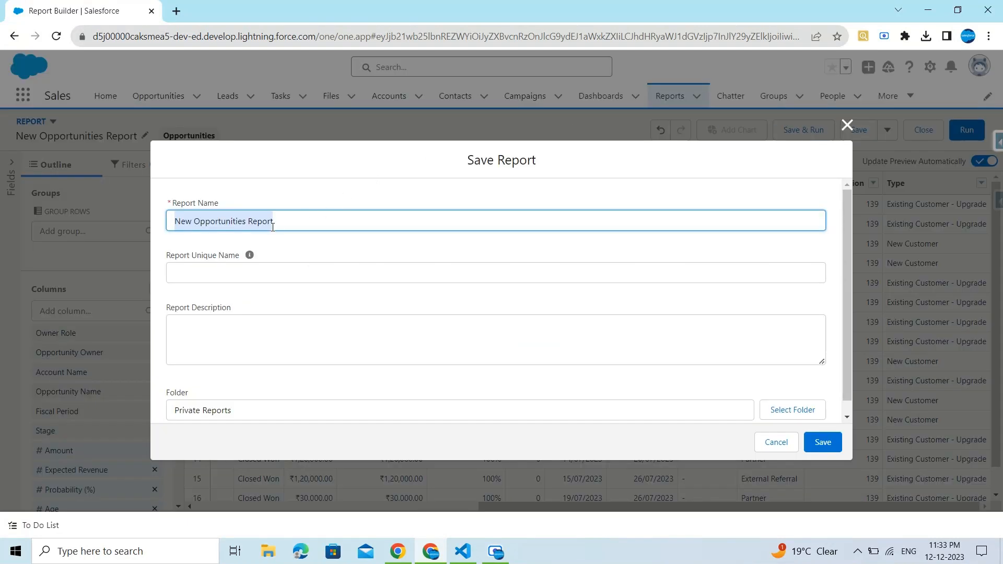
drag(193, 232, 158, 241)
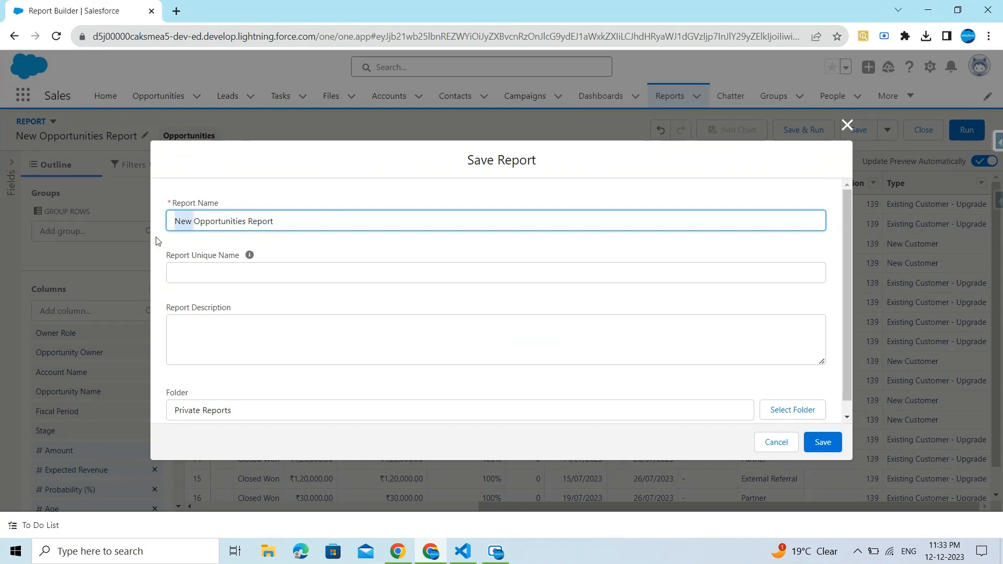
key(BackSpace)
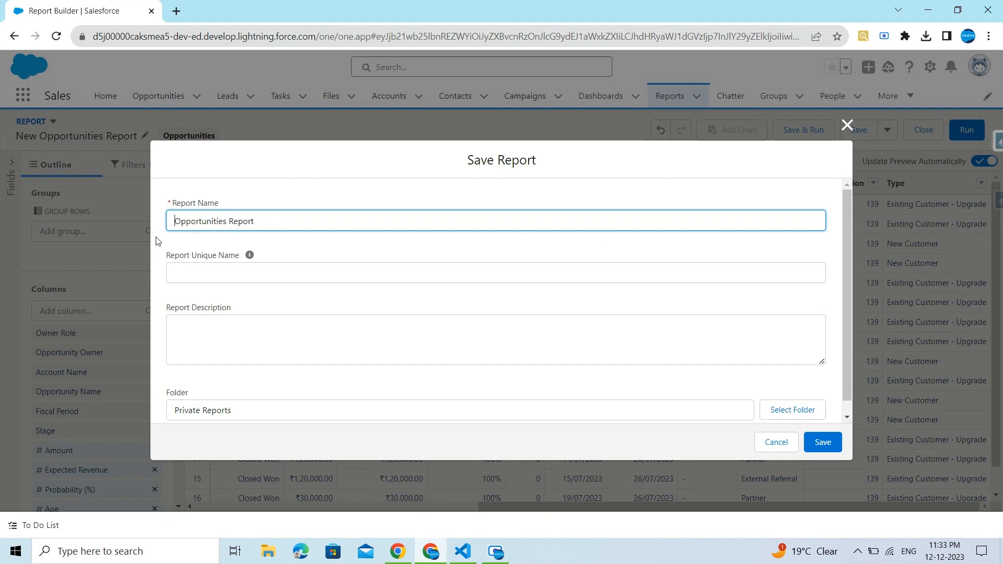
click(219, 289)
scroll(188, 311, down, 1)
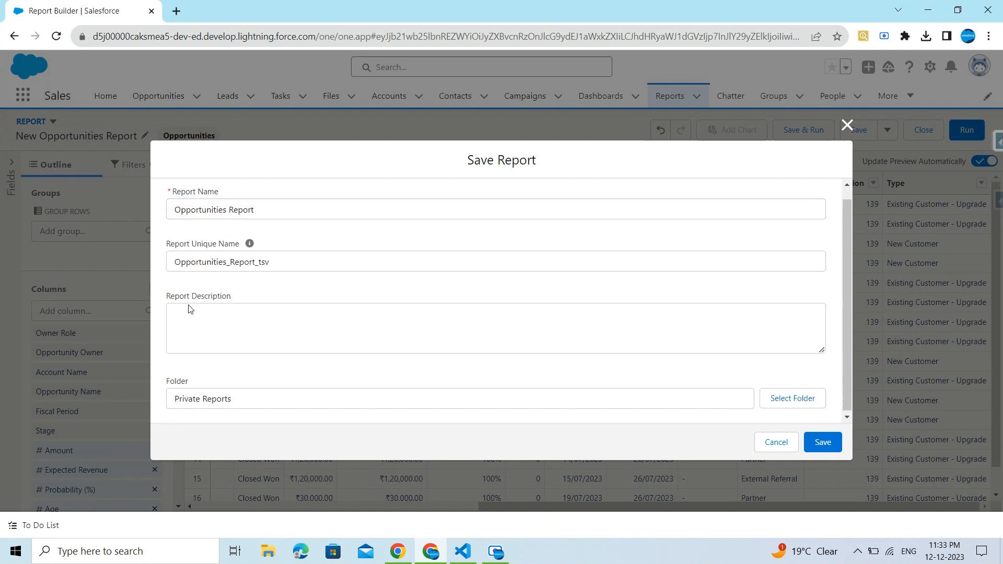
- Enter the report description "This report will show you all closed won opportunities", correcting the spelling of the last word
click(241, 321)
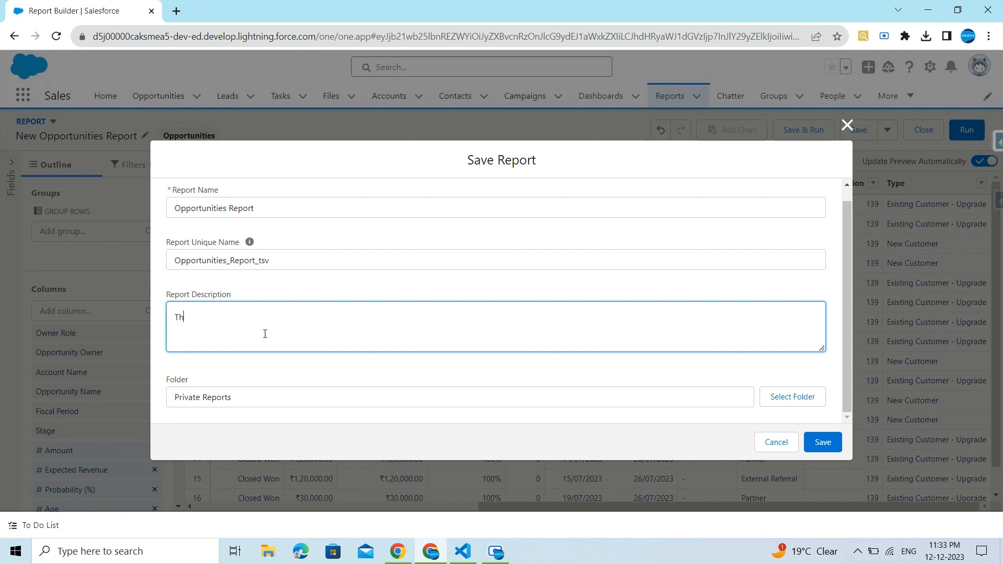
text(Thi)
key(BackSpace)
key(BackSpace)
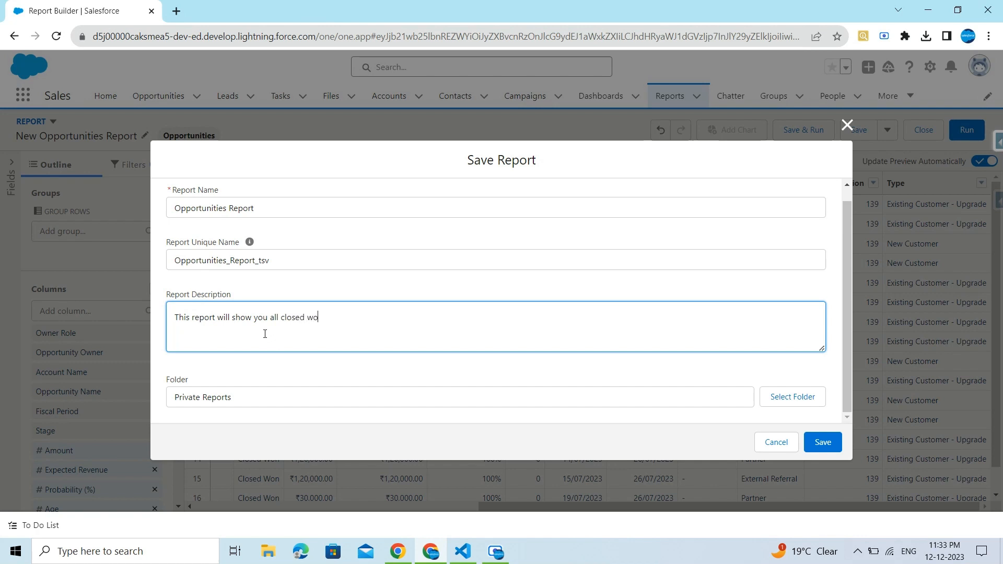
key(BackSpace)
key(BackSpace)
text(n)
click(262, 359)
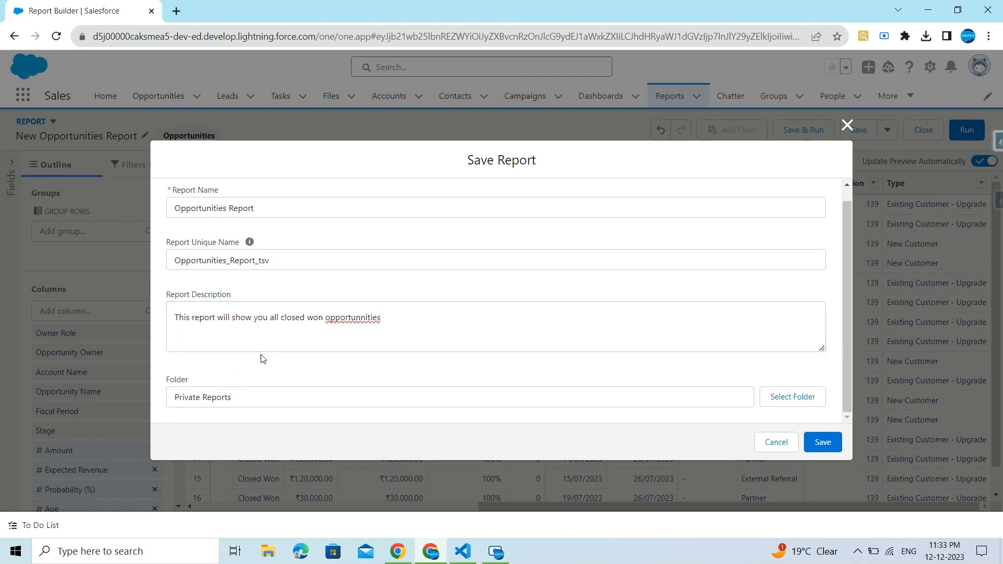
click(355, 314)
right_click(355, 314)
click(386, 325)
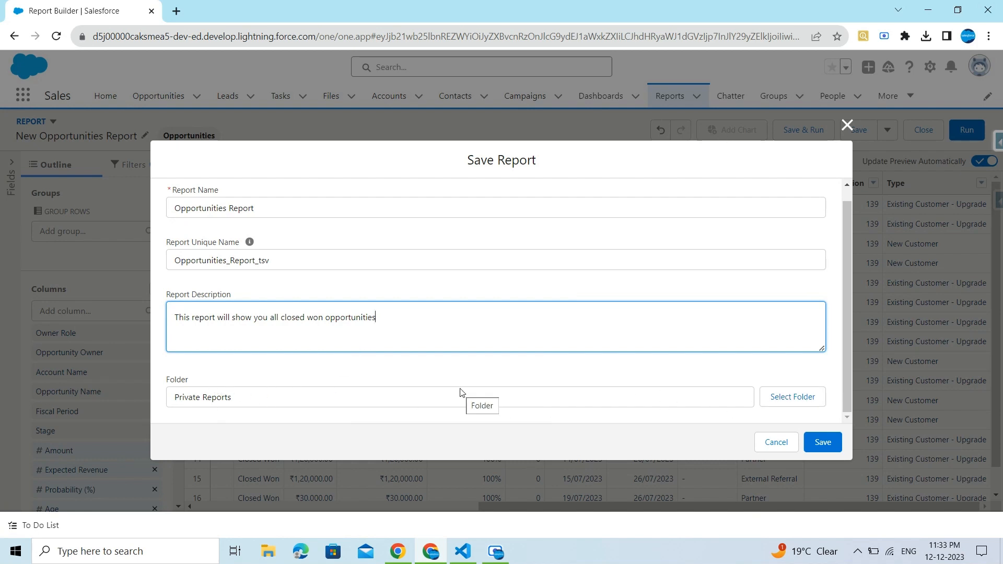
click(313, 244)
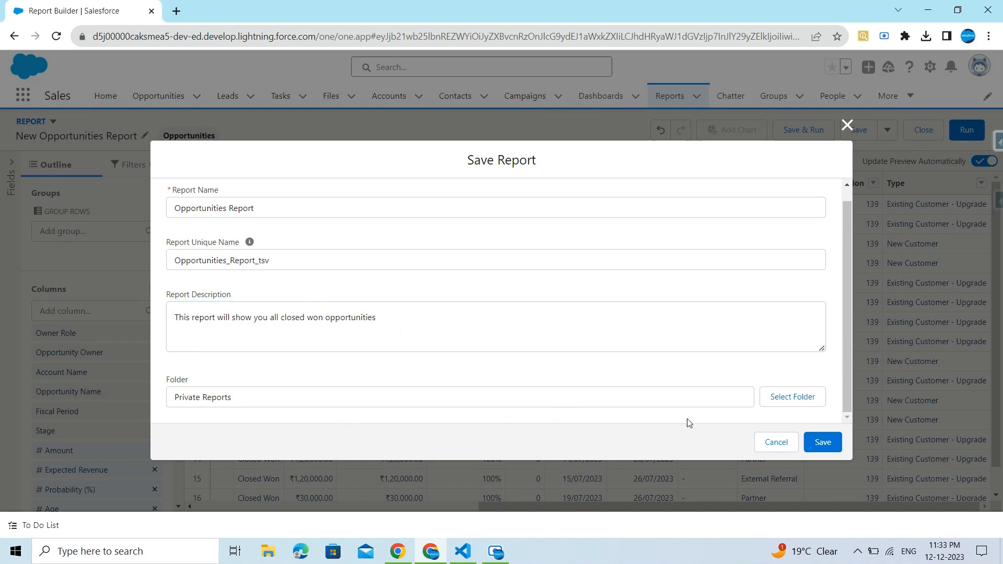
- Choose Public Reports as the report's folder, save the report and dismiss the notification
click(782, 392)
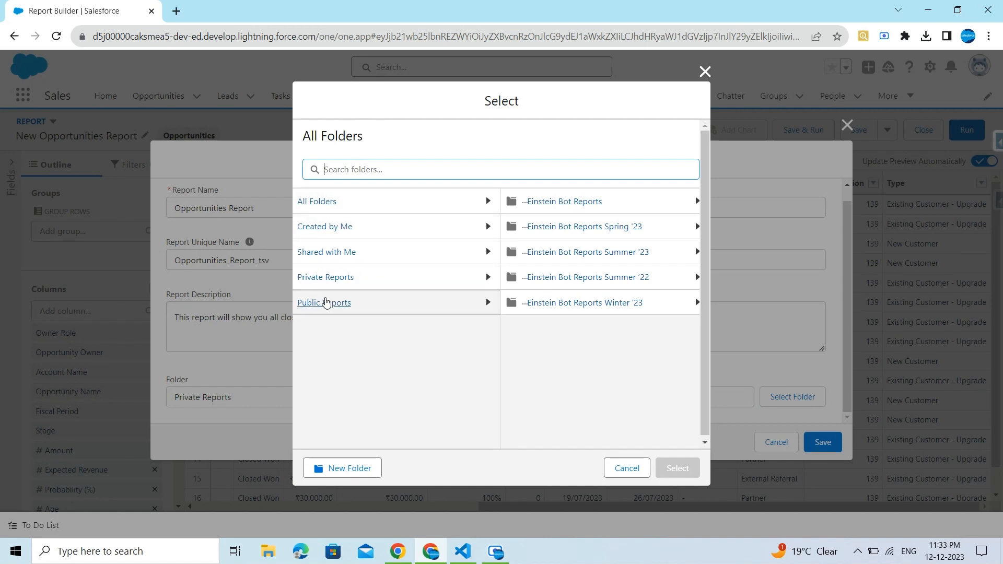
click(325, 302)
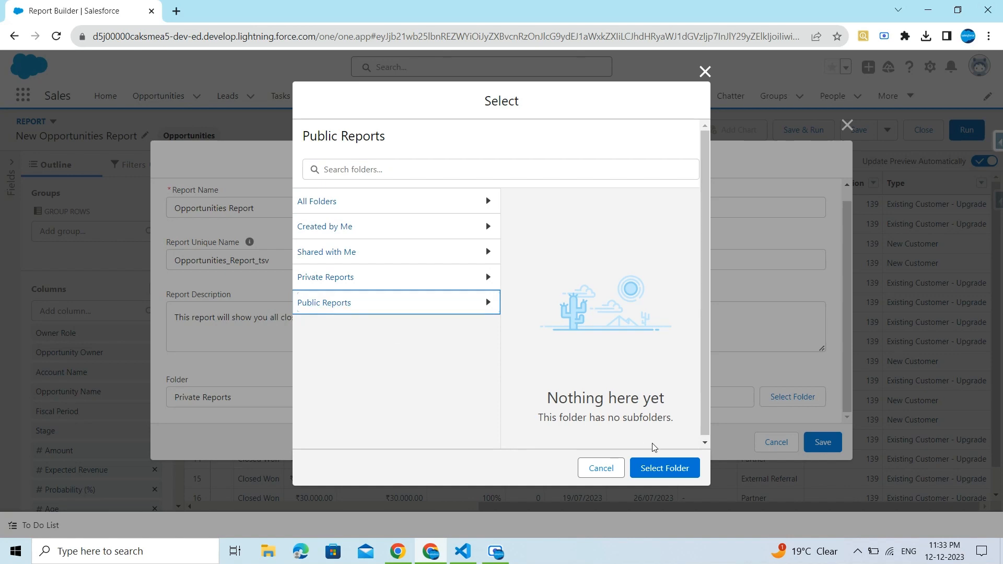
click(665, 468)
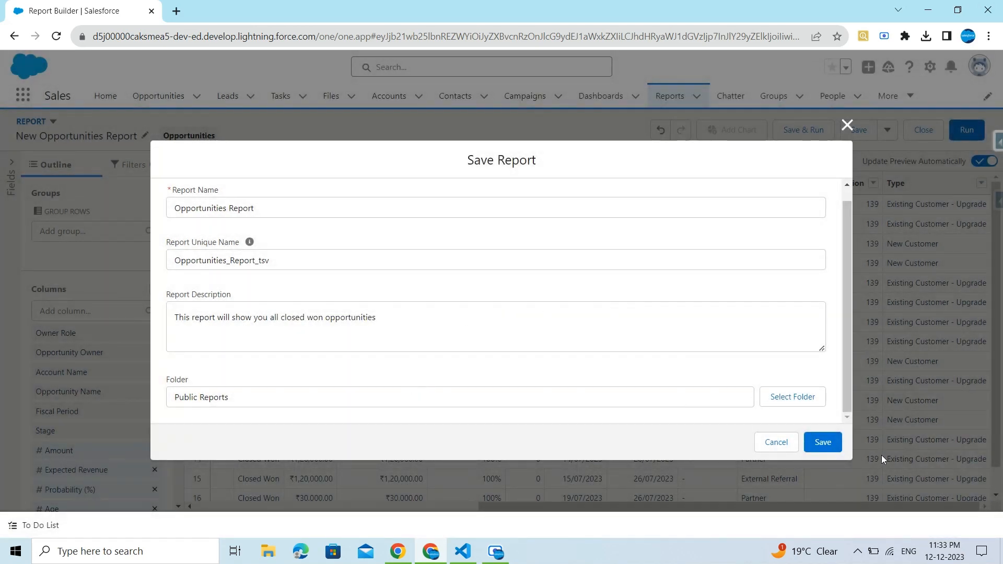
click(830, 447)
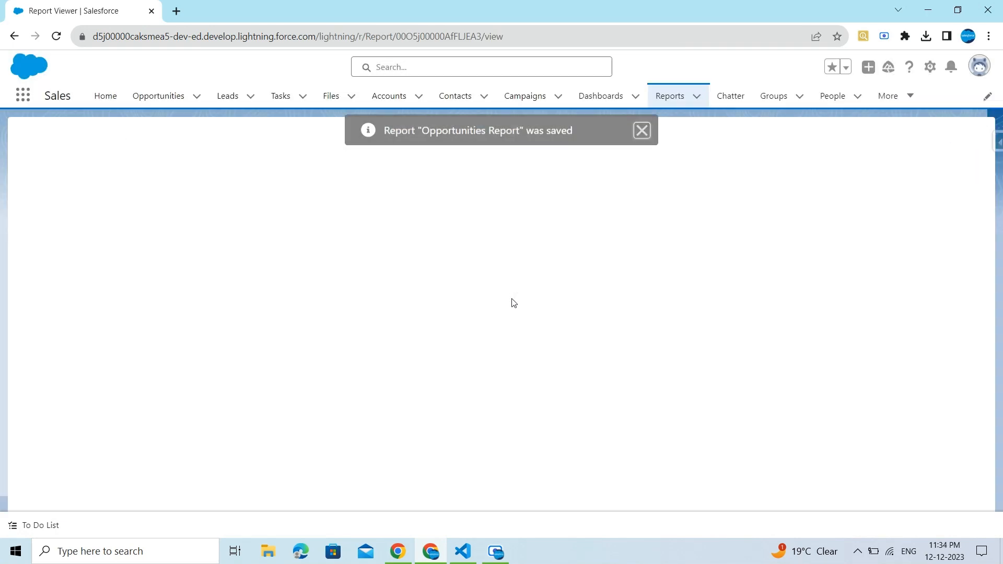
click(642, 131)
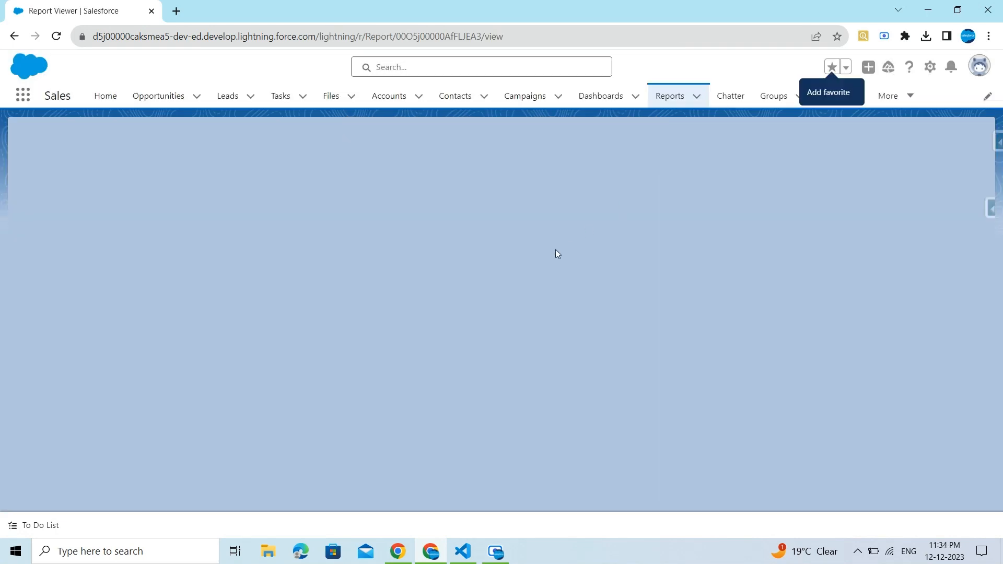
- Review the rows and columns of the saved Opportunities Report
scroll(214, 264, down, 1)
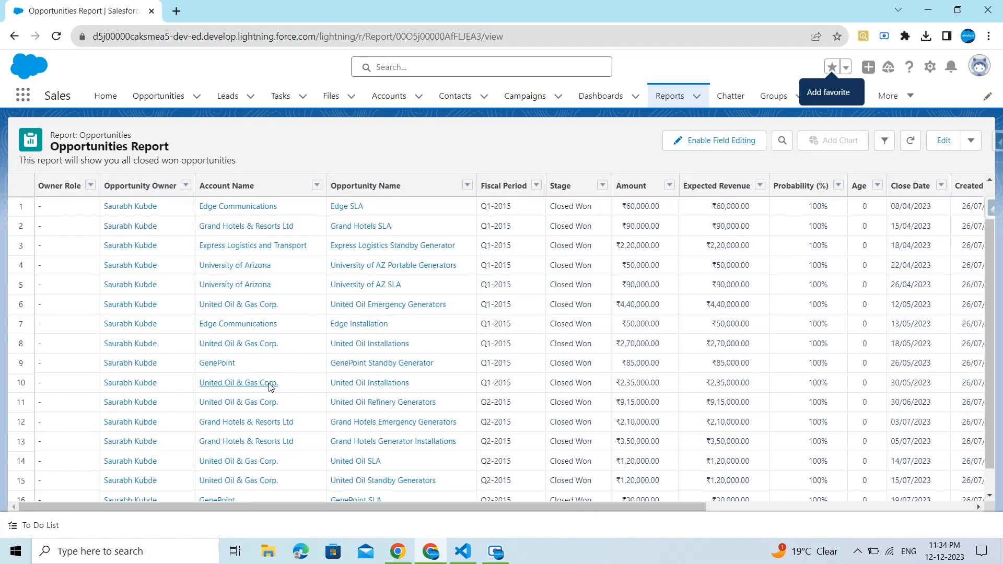
scroll(214, 391, up, 2)
scroll(215, 387, down, 2)
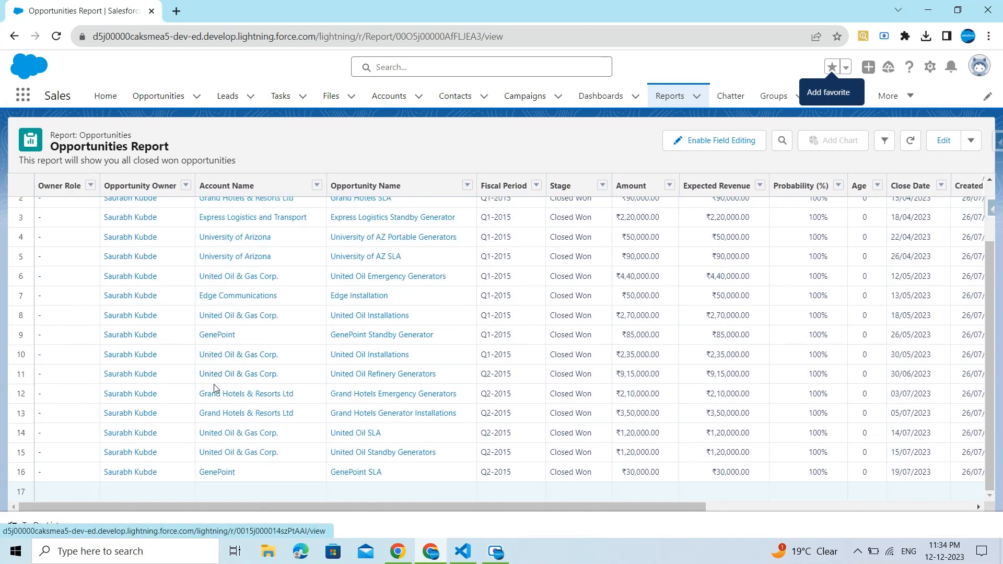
scroll(214, 384, up, 2)
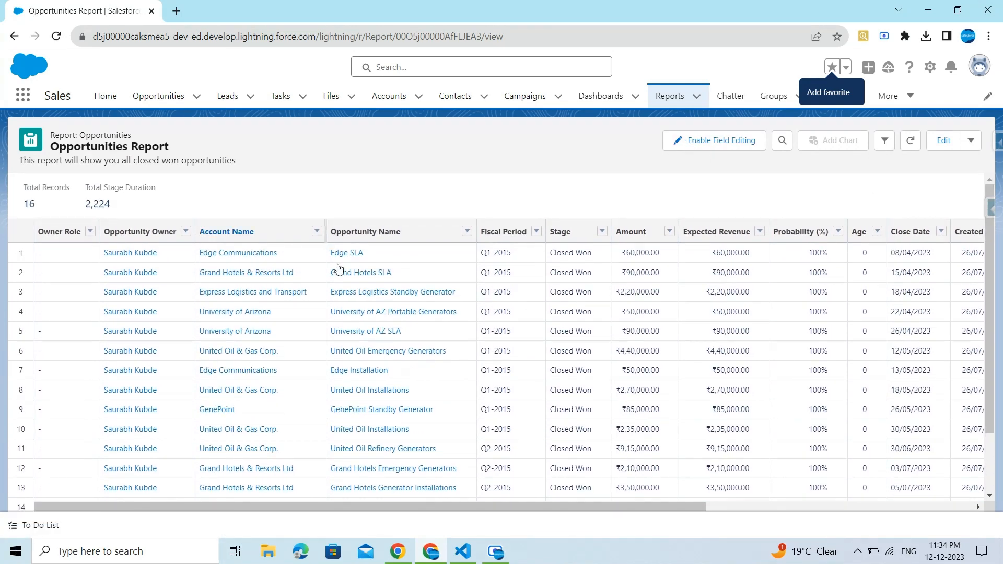
scroll(339, 342, down, 1)
scroll(337, 345, up, 1)
- Reopen the report for editing, save it again and close the report builder
click(941, 149)
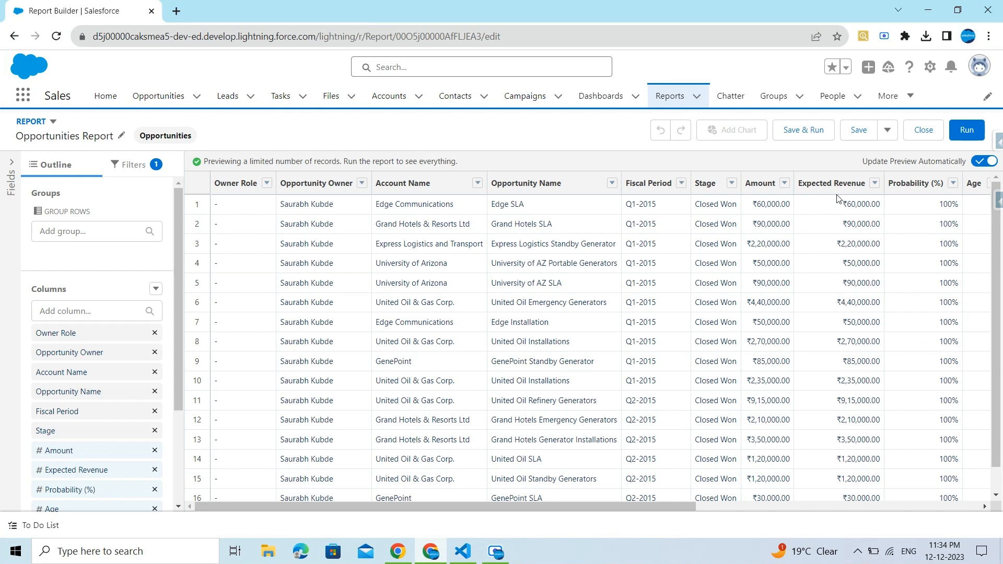
click(859, 129)
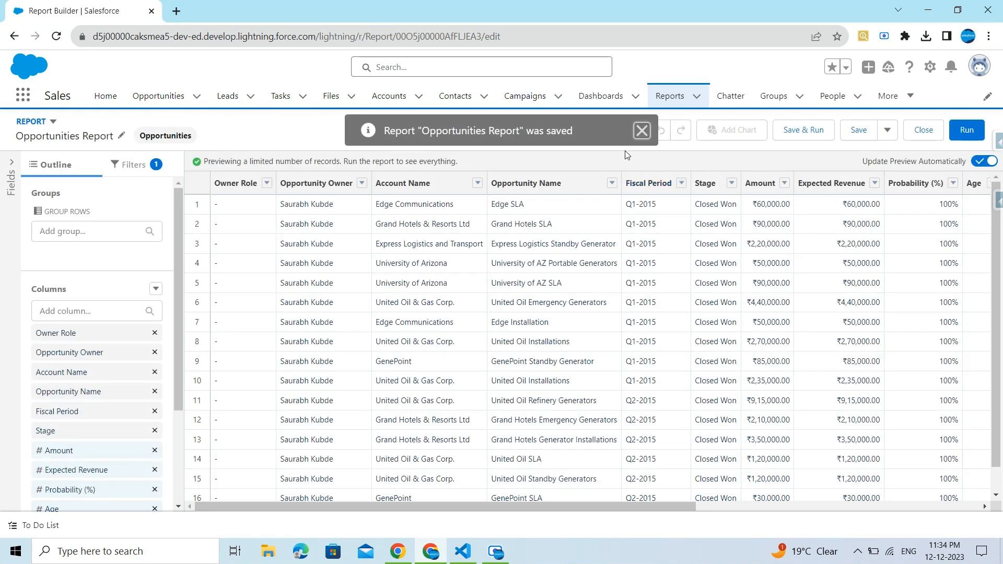
click(642, 130)
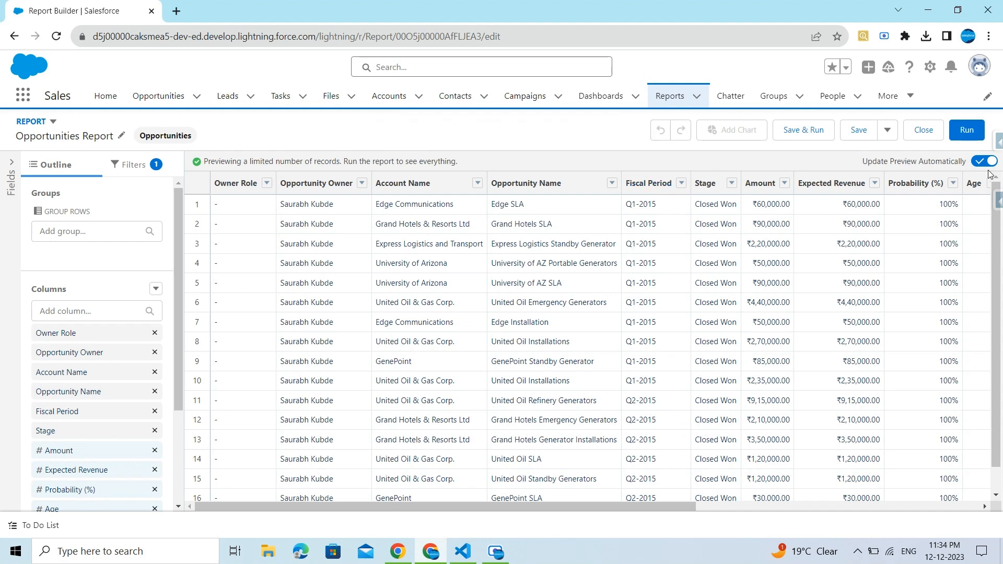
click(923, 130)
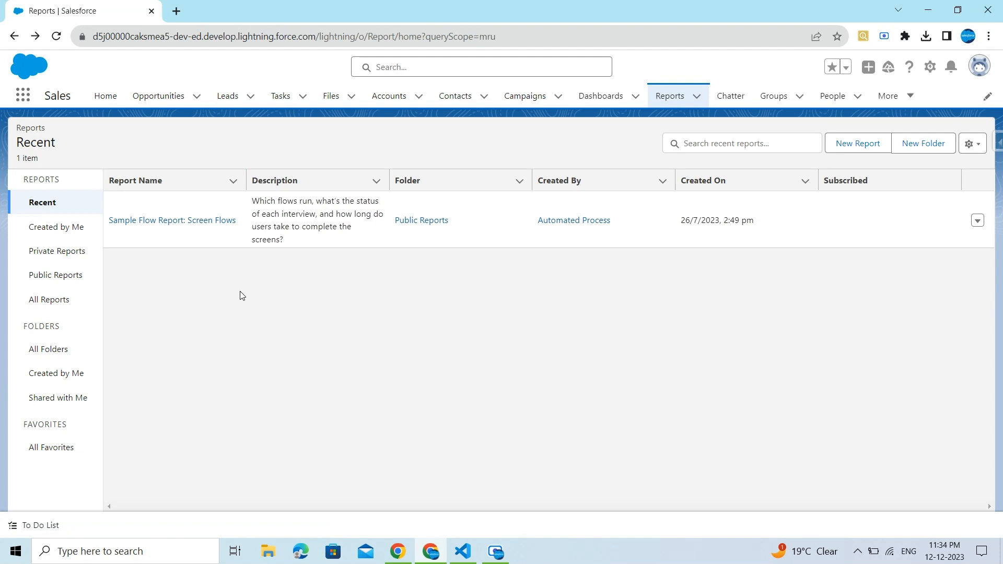
- Open Opportunities Report from the public reports and enable field editing in it
click(62, 277)
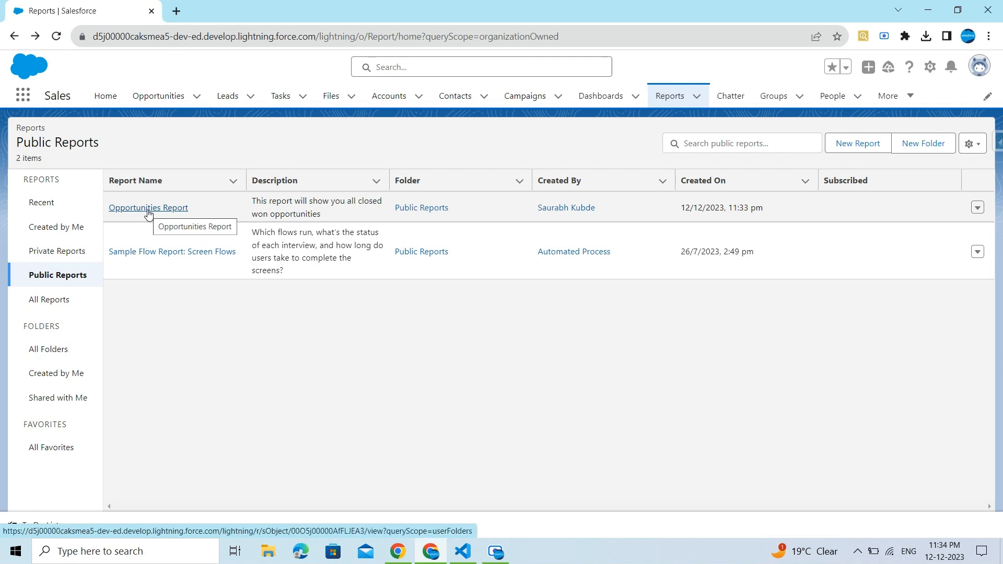
click(148, 209)
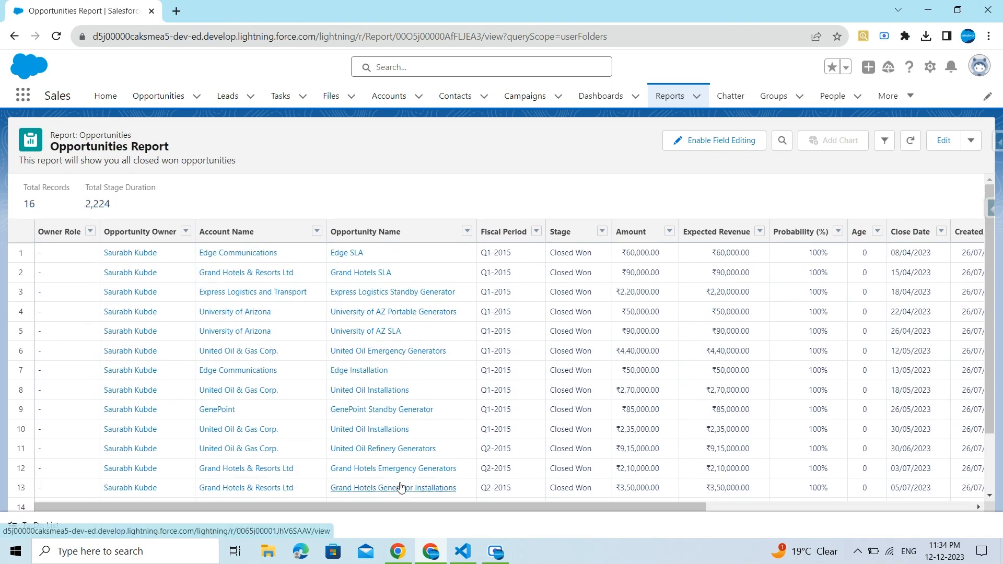
click(696, 141)
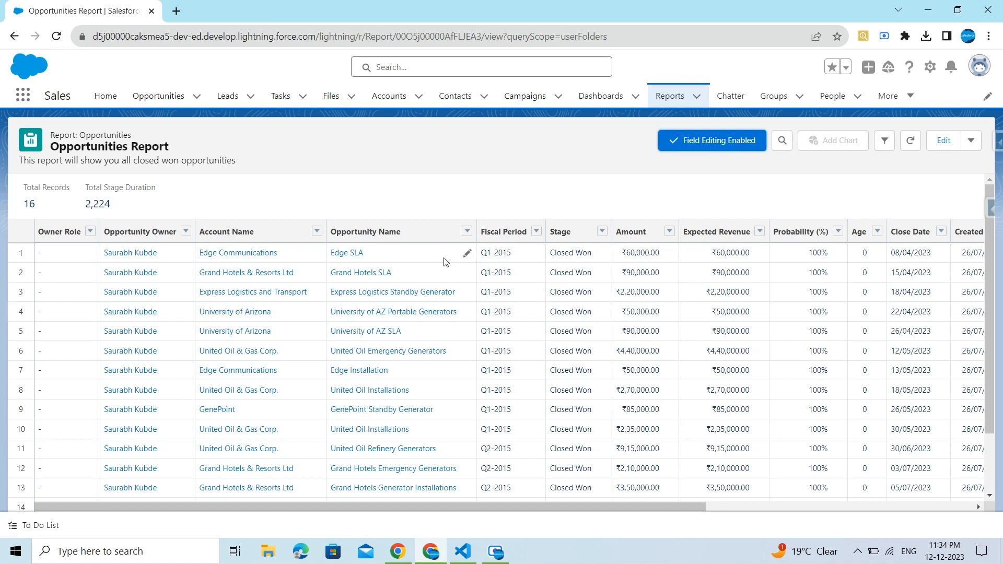
- Change the first row's opportunity name to "Edge SL" within the report and save the change
click(467, 254)
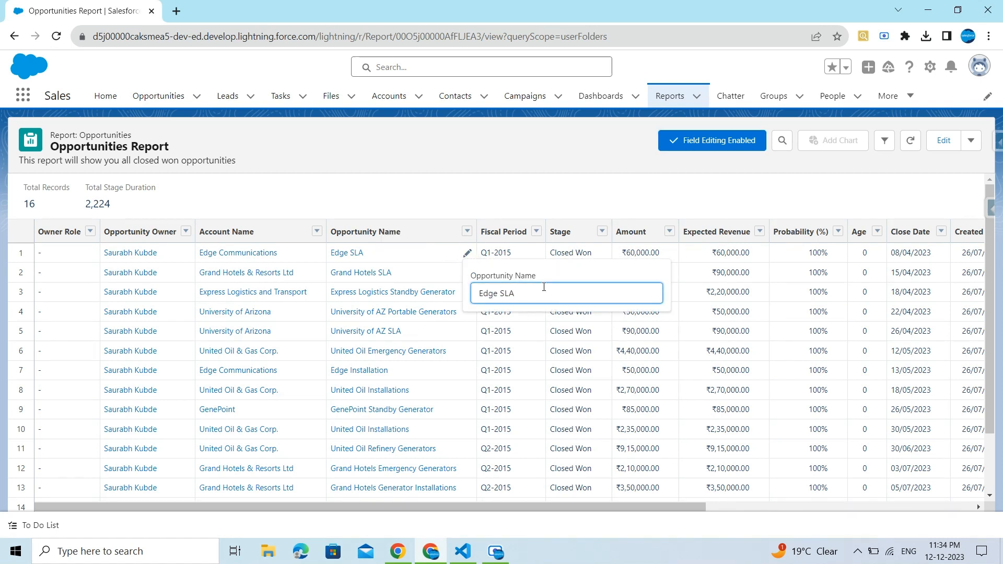
click(532, 324)
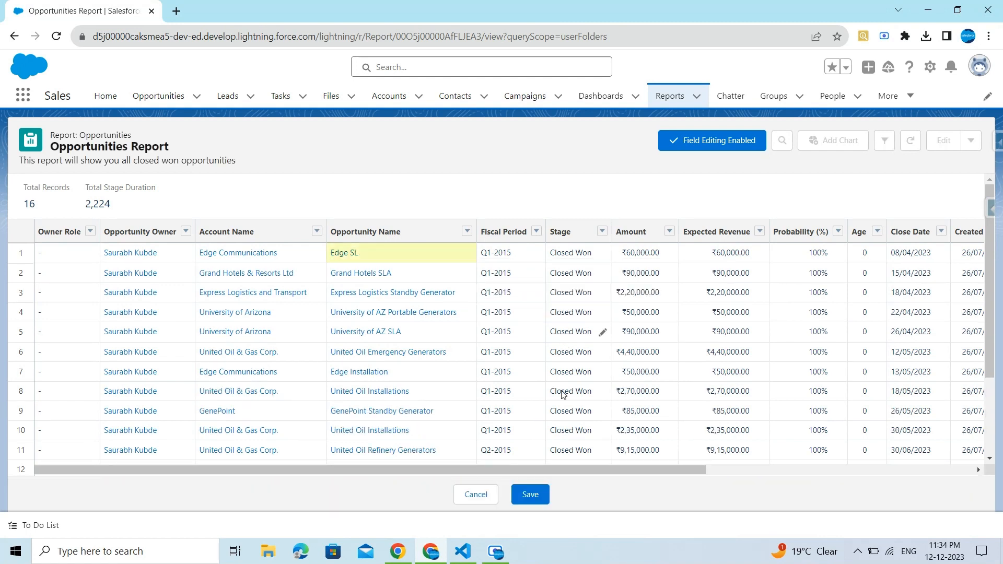
click(530, 494)
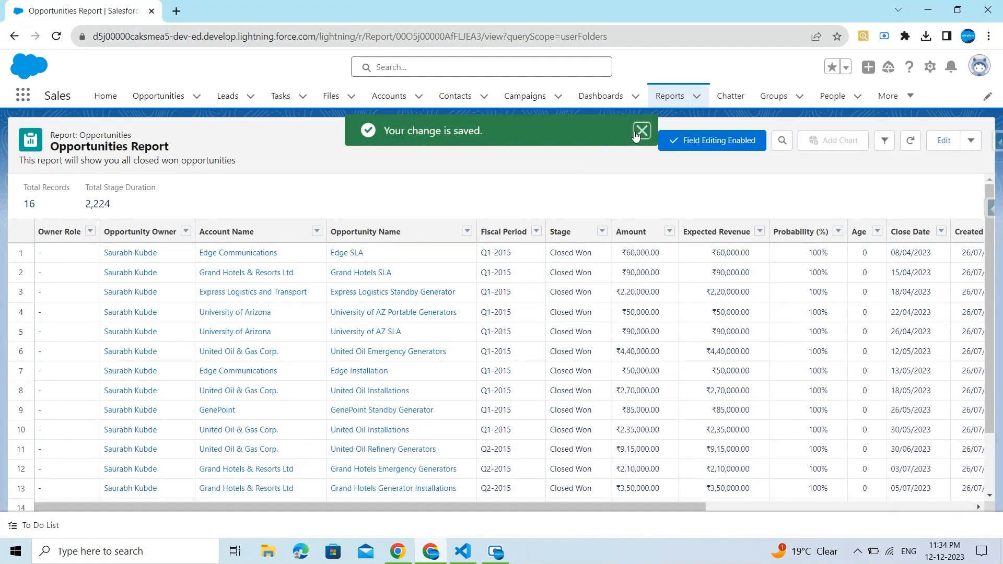
click(635, 134)
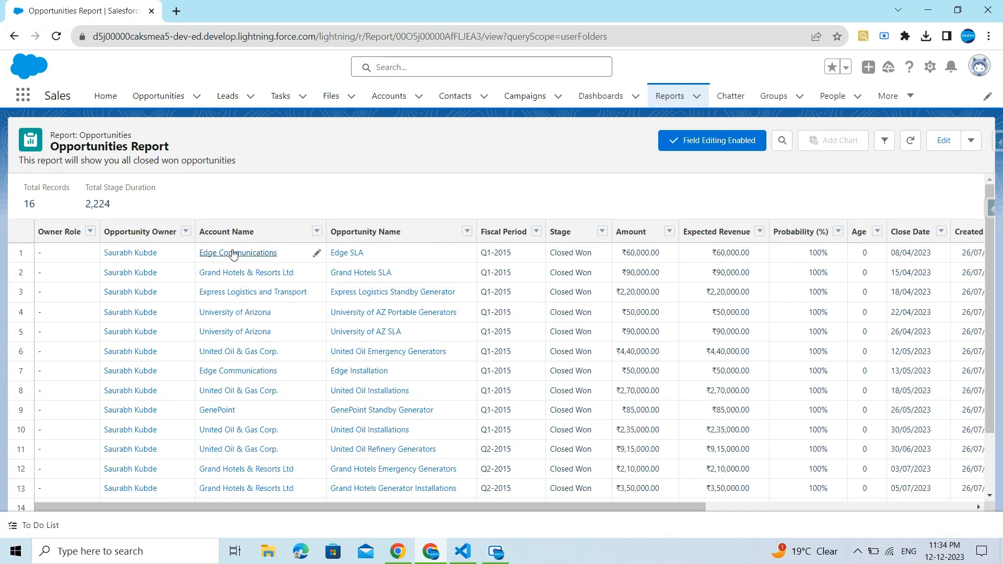
- Open the first row's opportunity in a new tab, check the name in its details, and return to the report
right_click(354, 256)
click(376, 263)
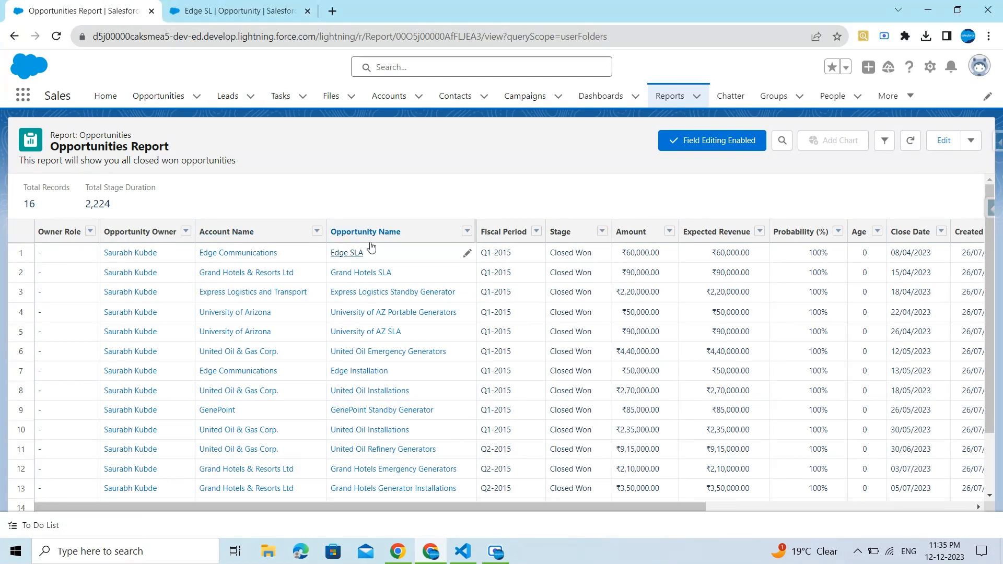
click(243, 9)
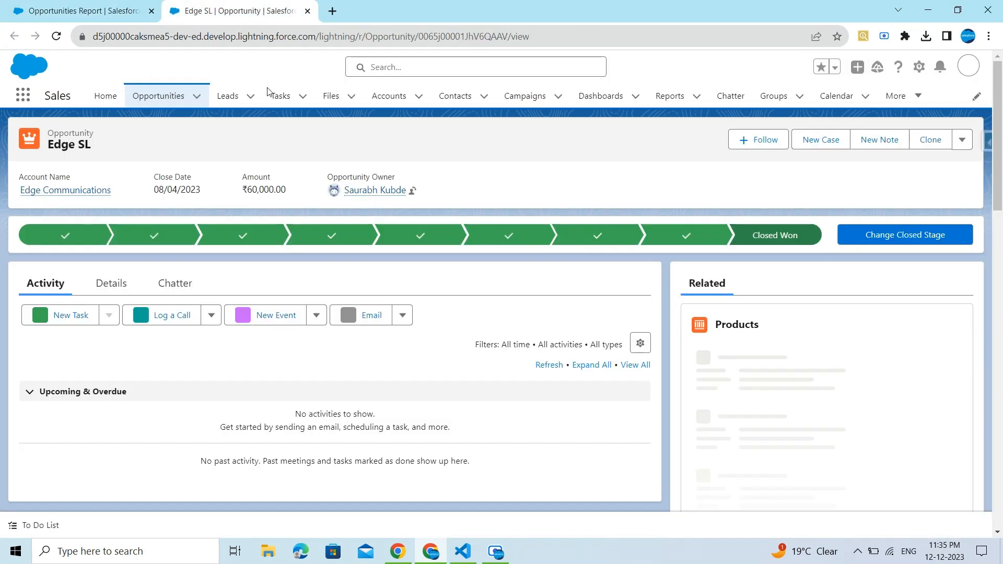
click(105, 290)
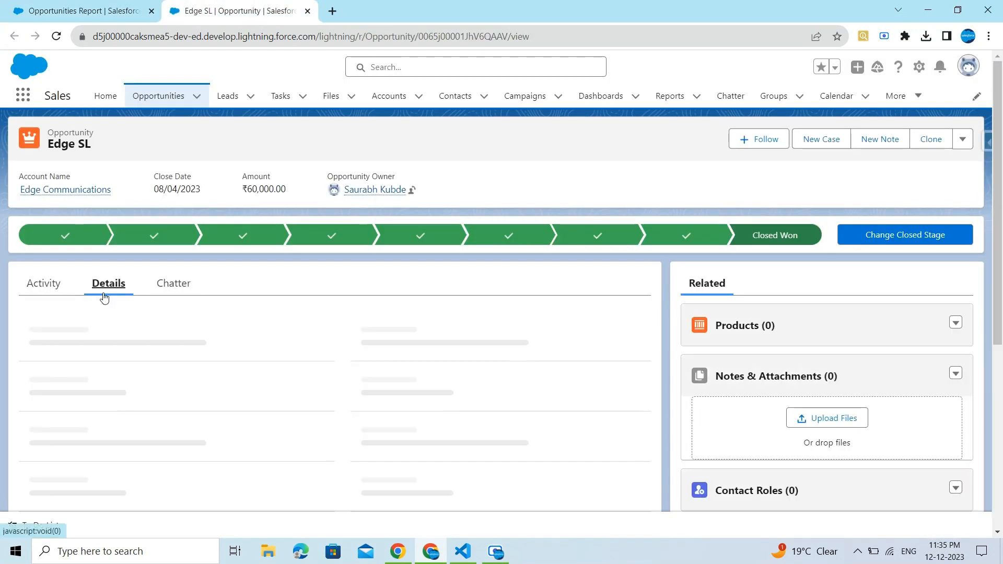
scroll(229, 318, down, 2)
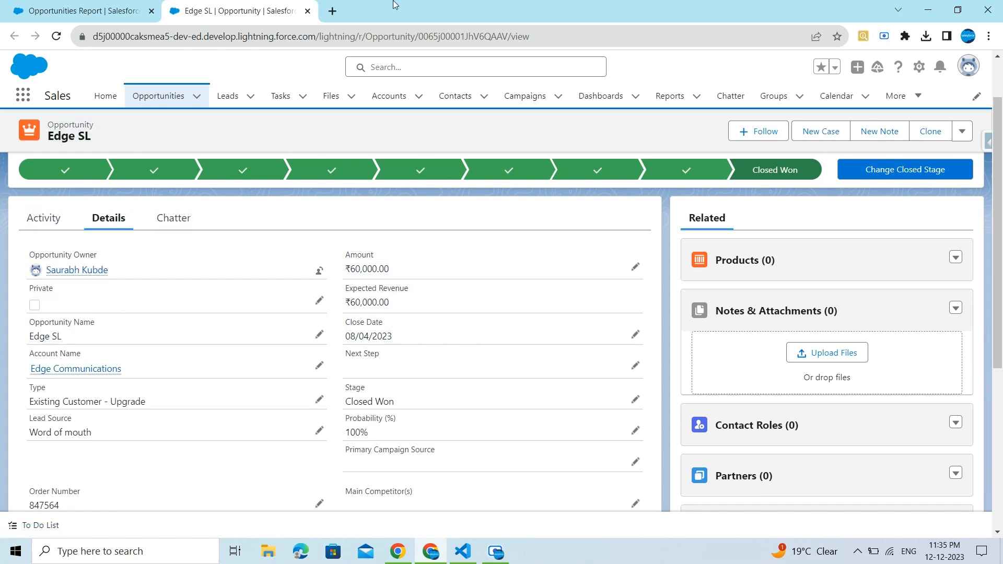
click(89, 12)
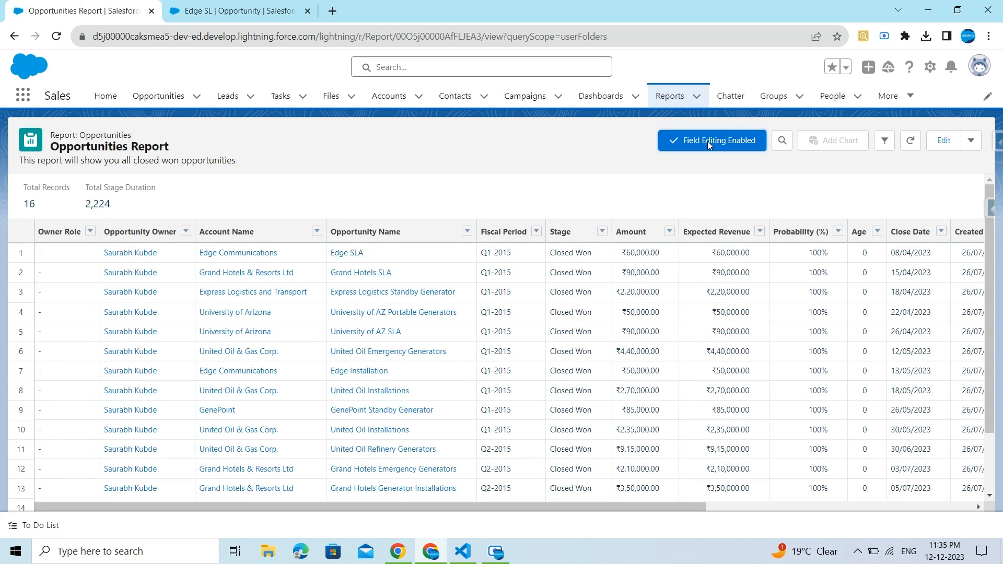
- Export the report as Details Only in Excel .xls format
click(974, 146)
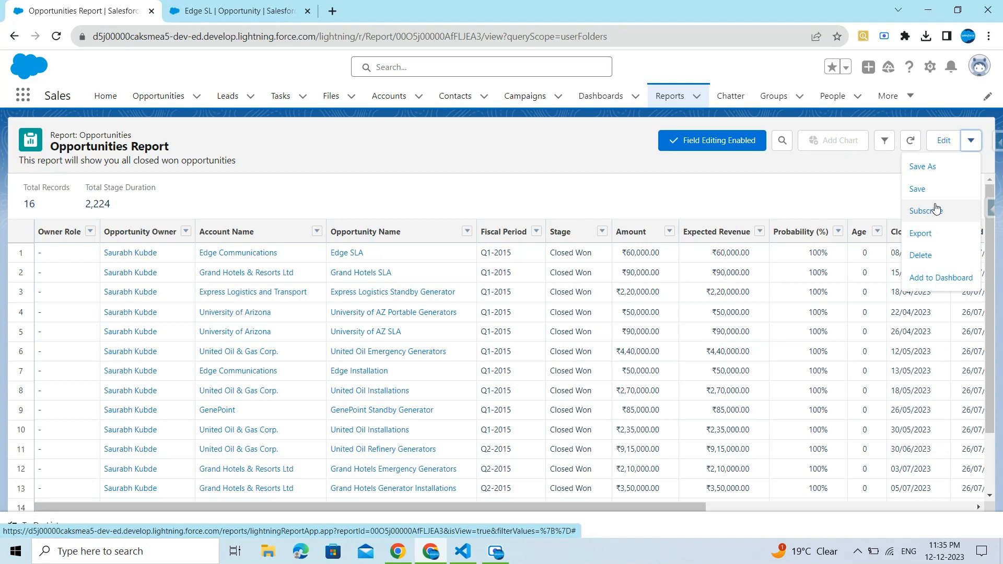
click(941, 240)
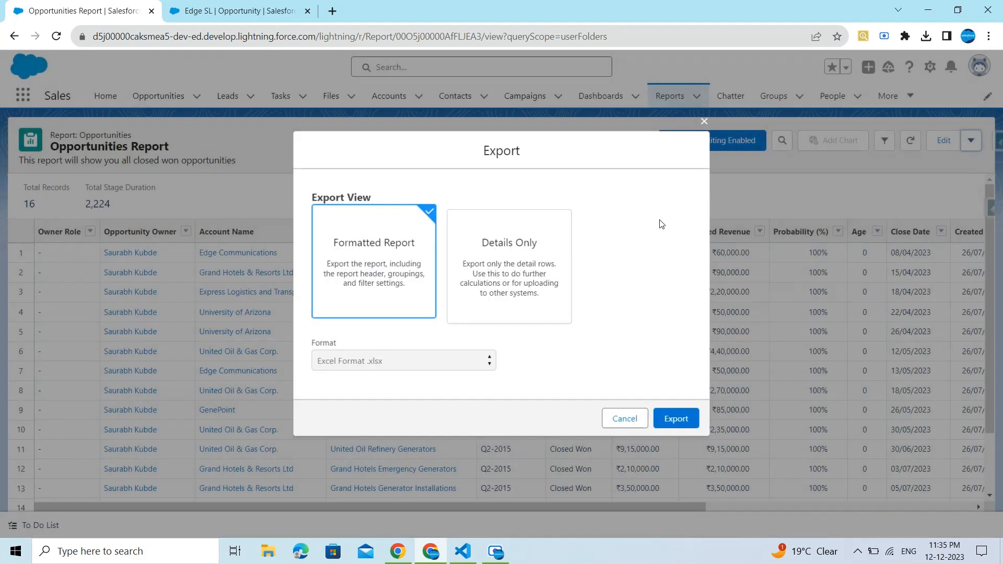
click(511, 258)
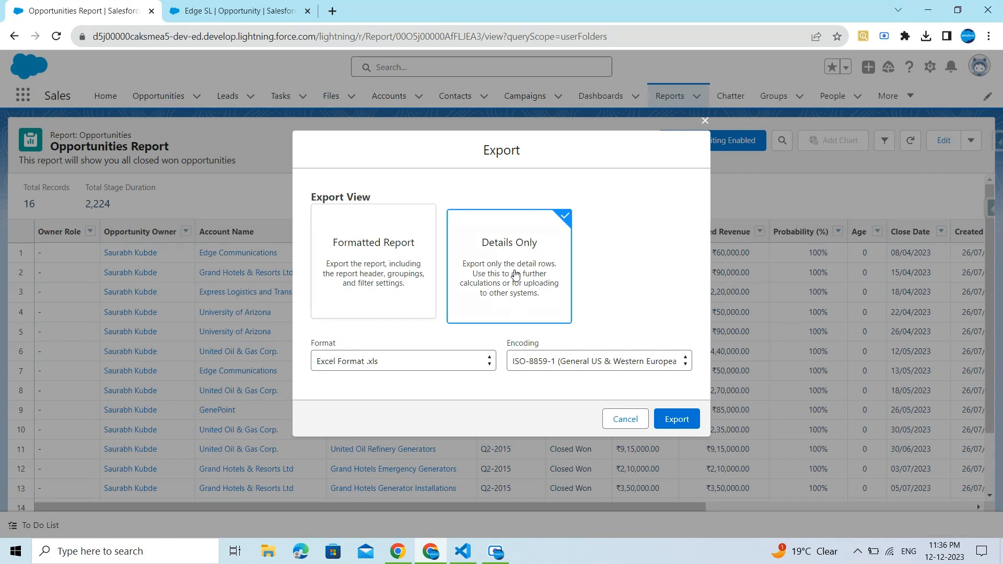
click(678, 419)
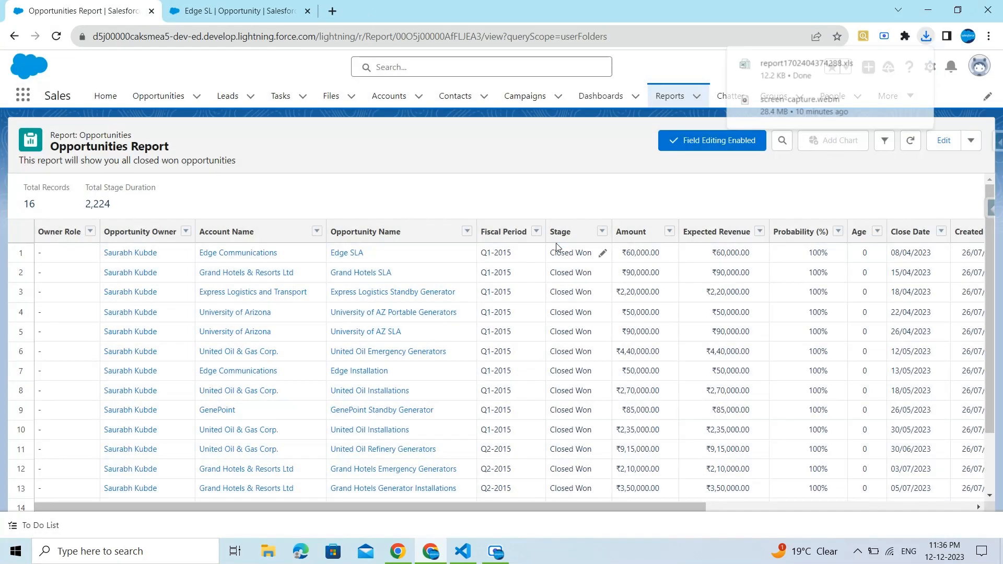
- Open the exported file in Excel, dismiss the activation wizard, check the exported rows, and close Excel
click(768, 68)
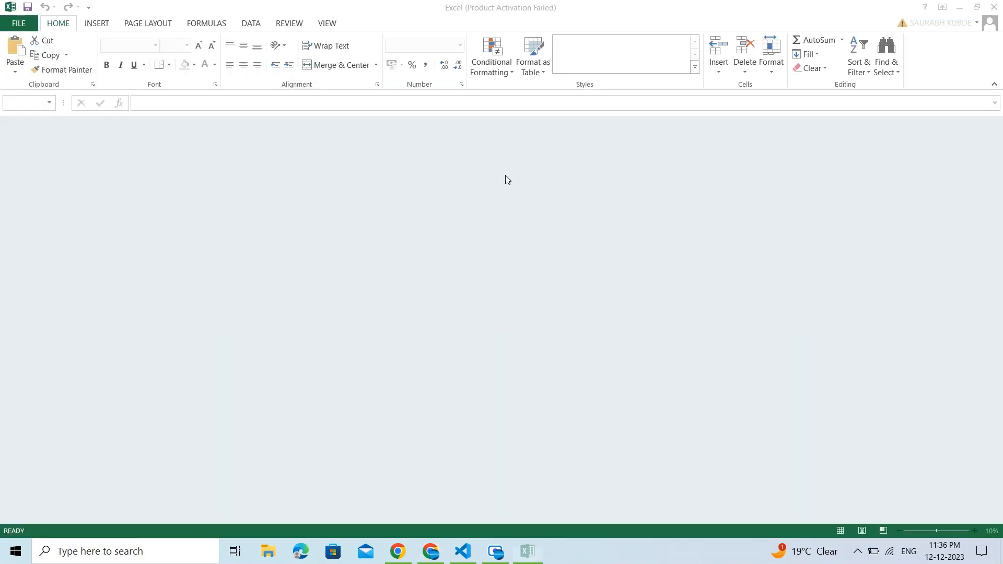
click(454, 310)
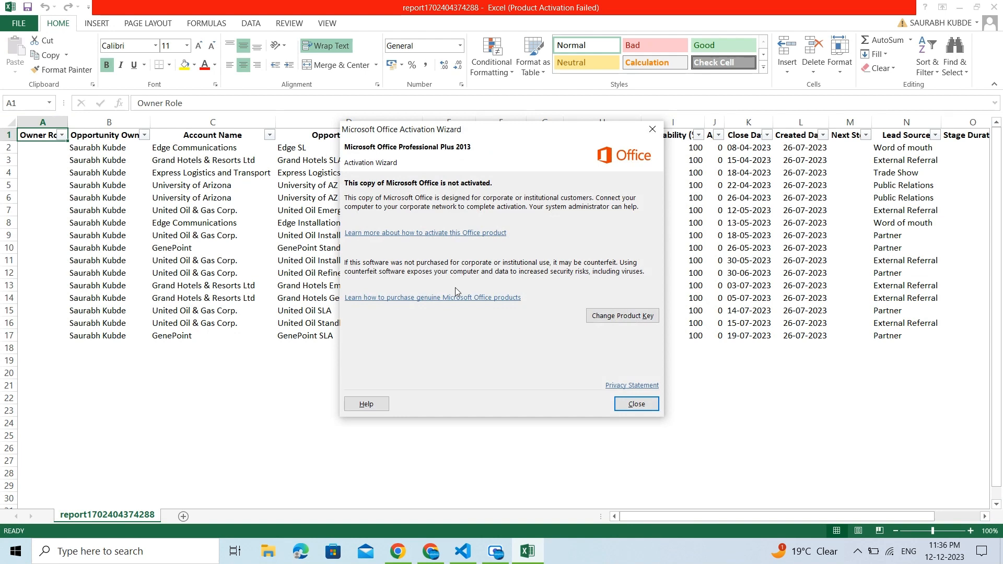
click(636, 405)
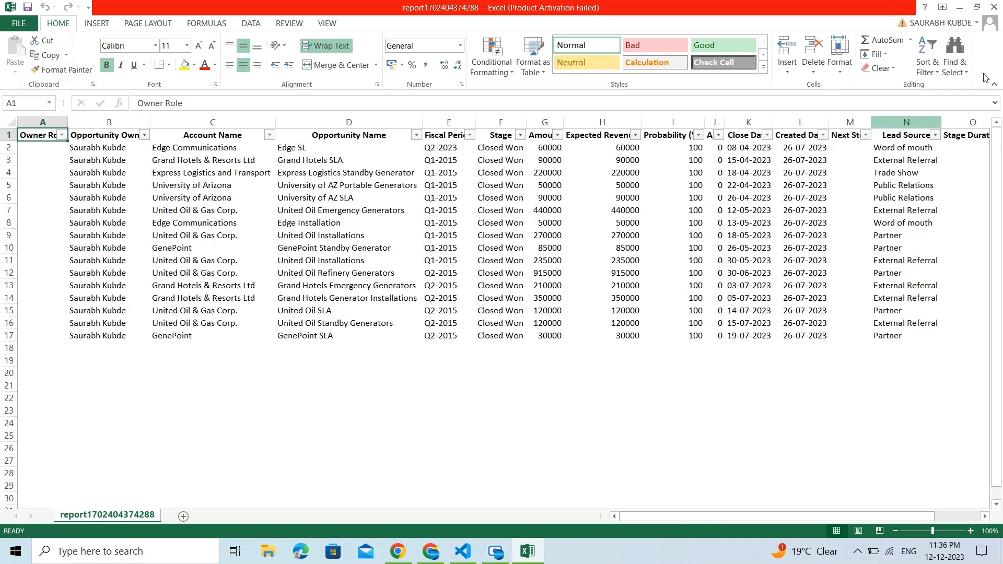
click(994, 7)
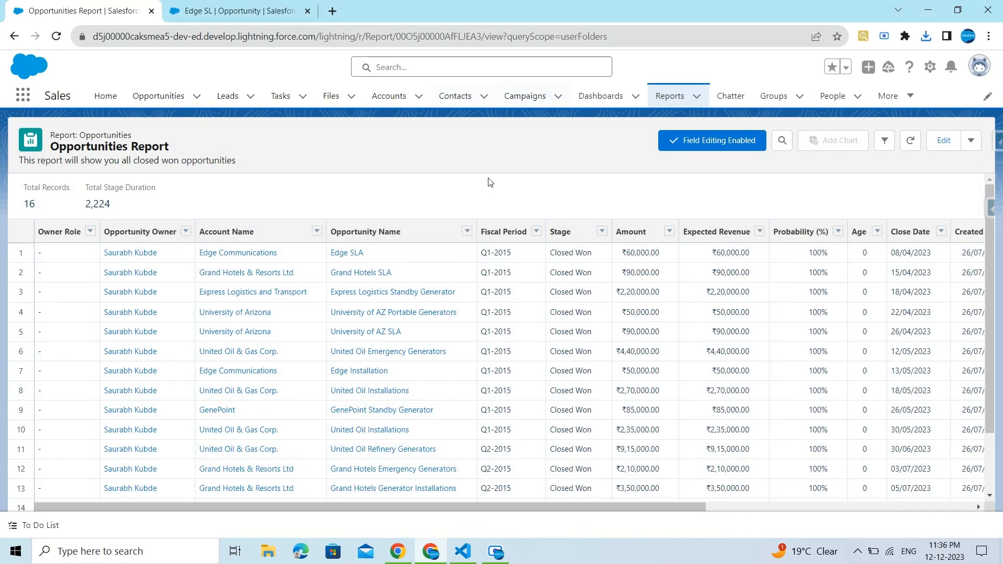
scroll(400, 212, down, 2)
scroll(399, 217, up, 2)
scroll(377, 287, down, 1)
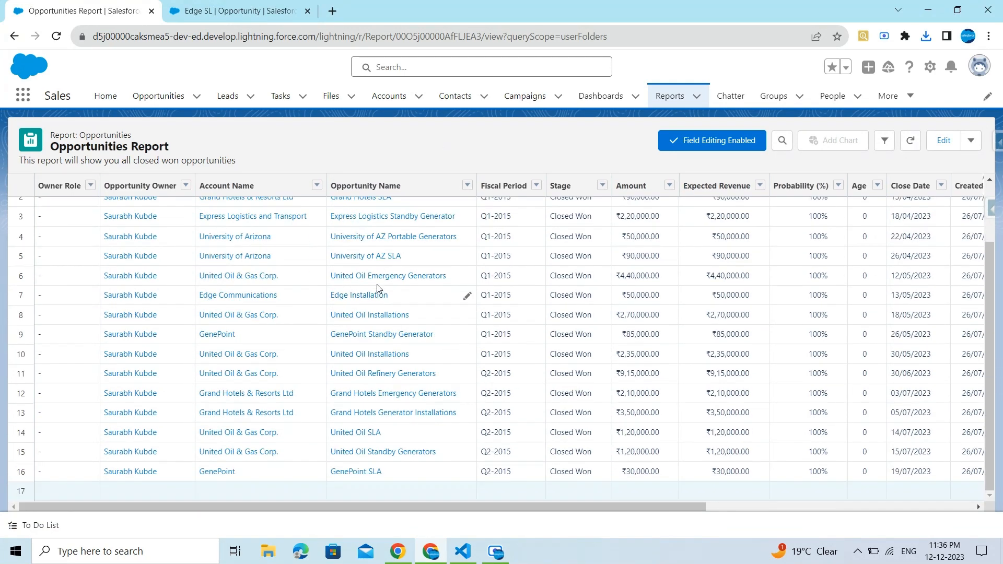
scroll(377, 288, up, 1)
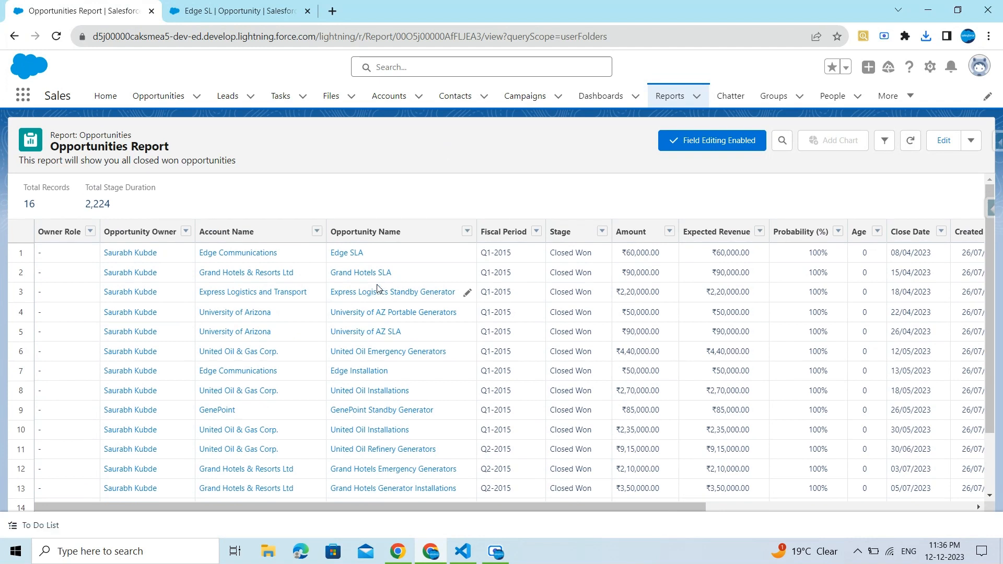